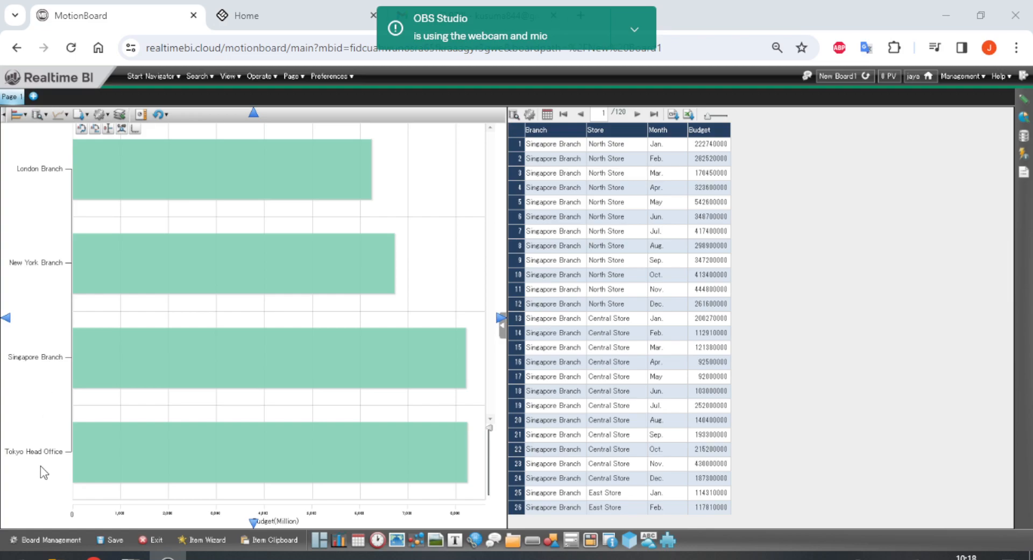
mouse_move(318, 238)
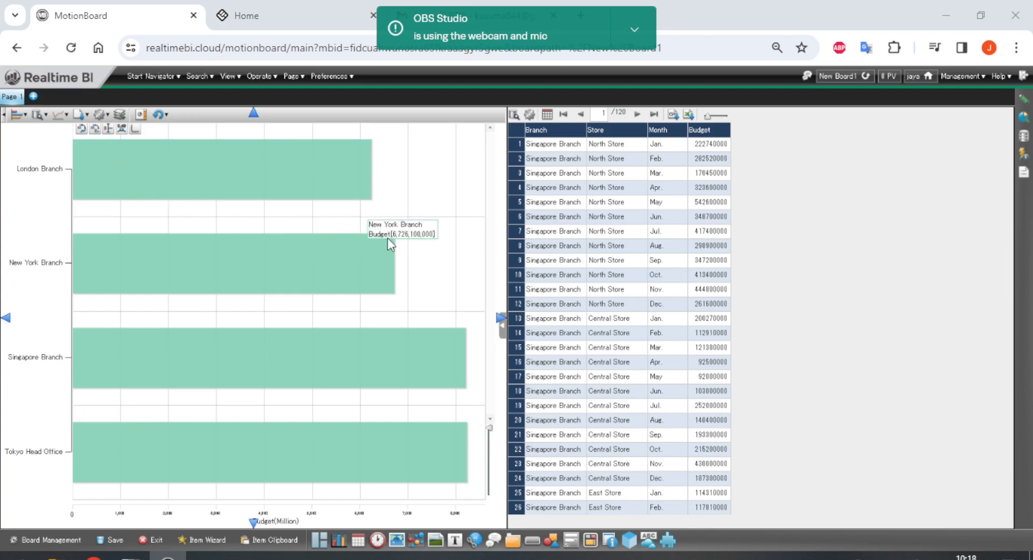
mouse_move(299, 187)
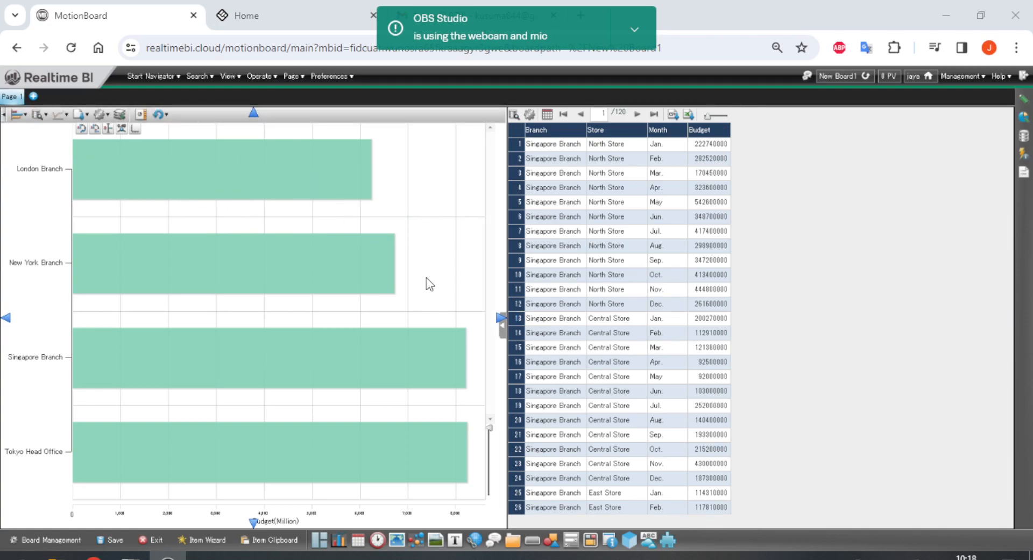
drag(490, 429, 474, 383)
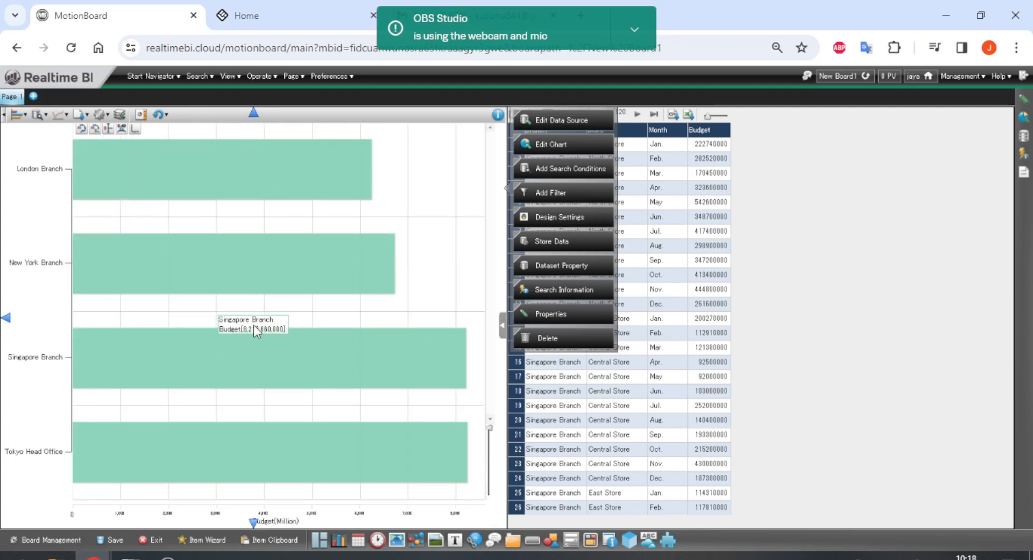
click(541, 124)
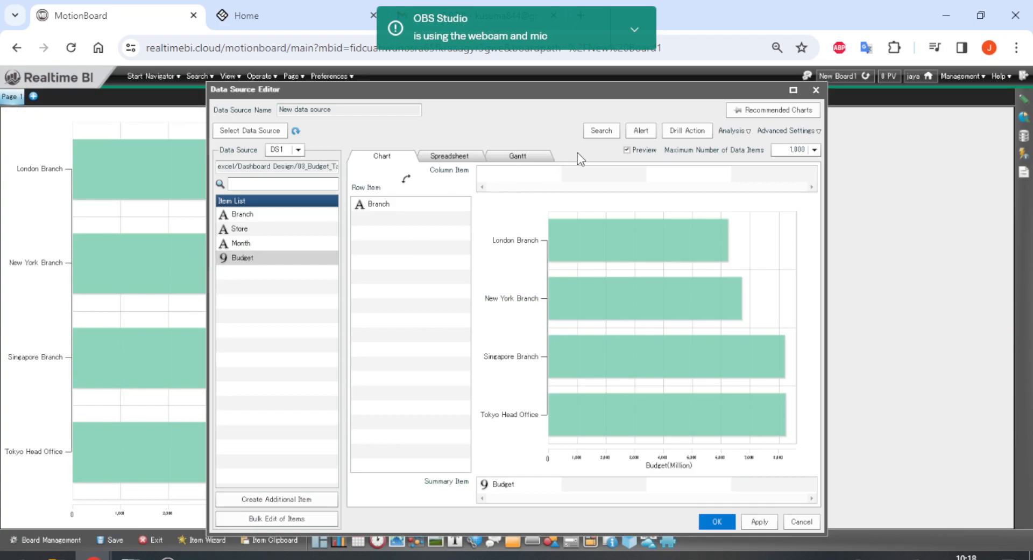
mouse_move(554, 223)
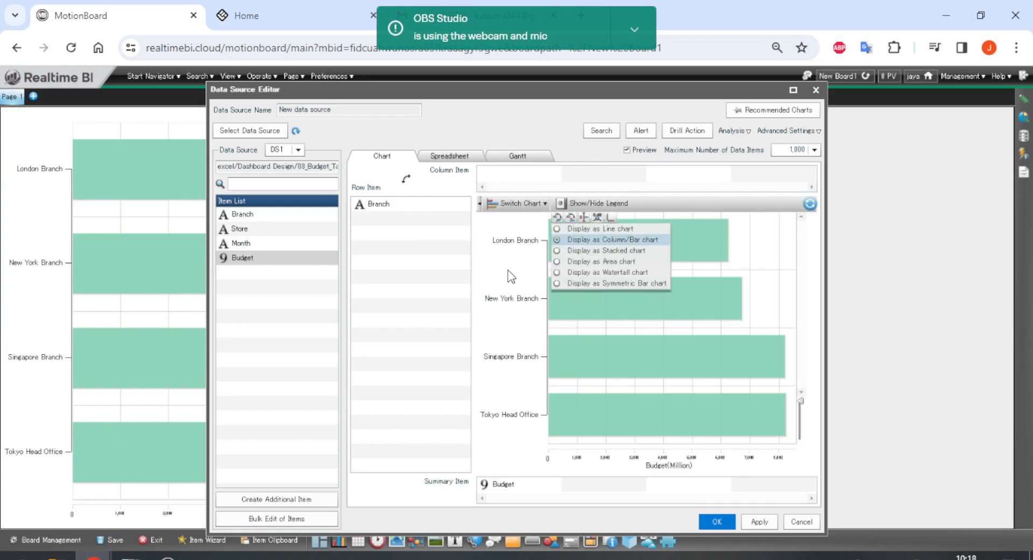
click(816, 90)
click(397, 231)
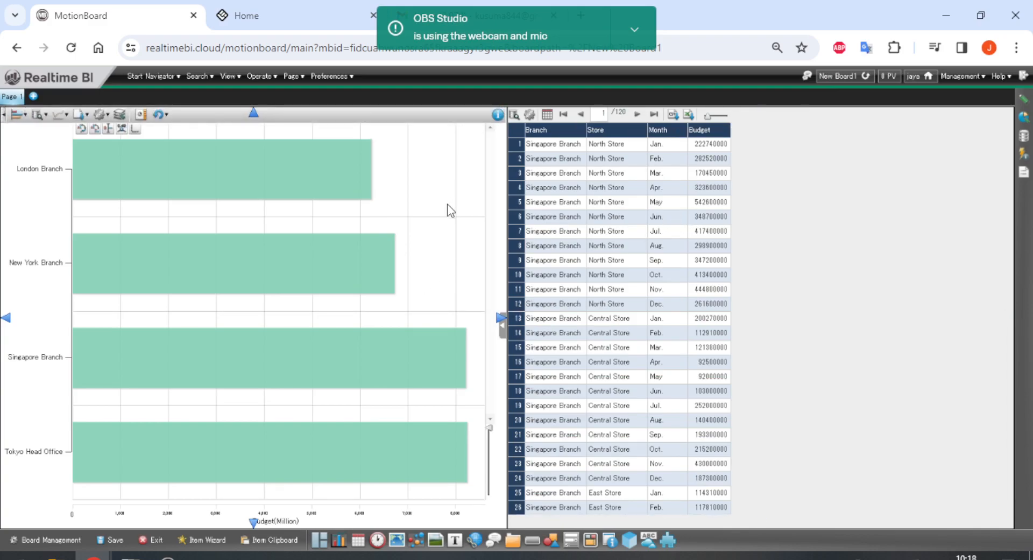
Step: Open the search settings in the data source editor of the branch budget bar chart
right_click(425, 214)
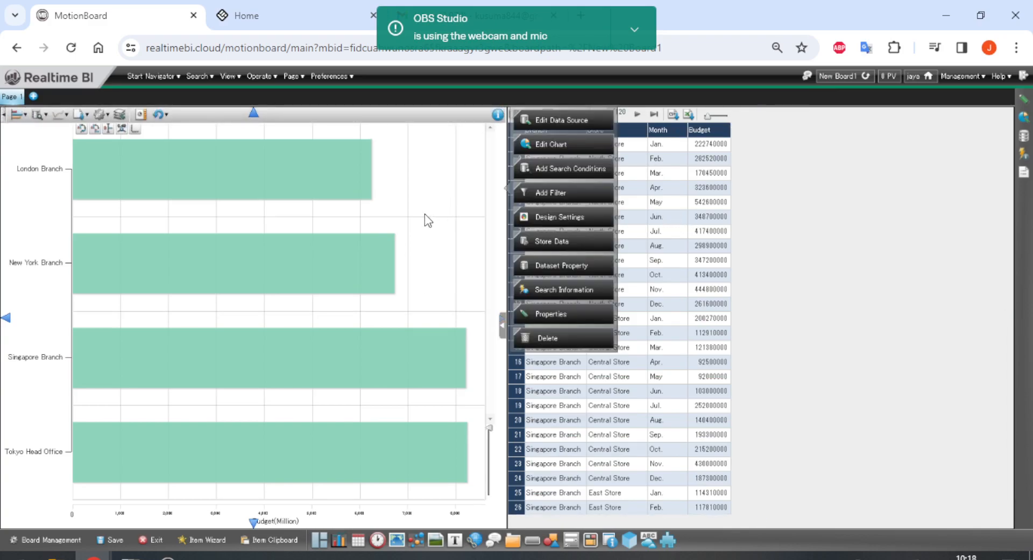
click(562, 122)
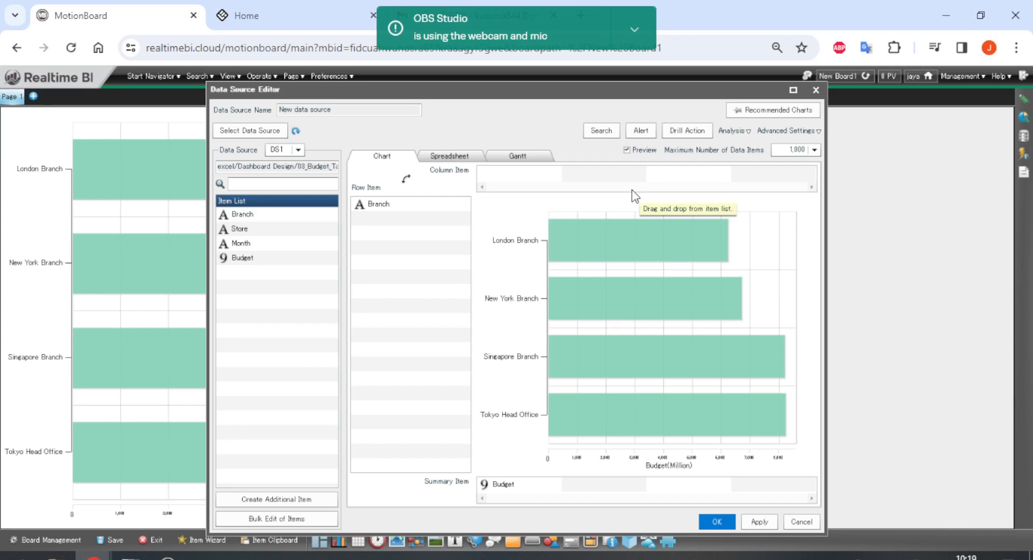
click(602, 131)
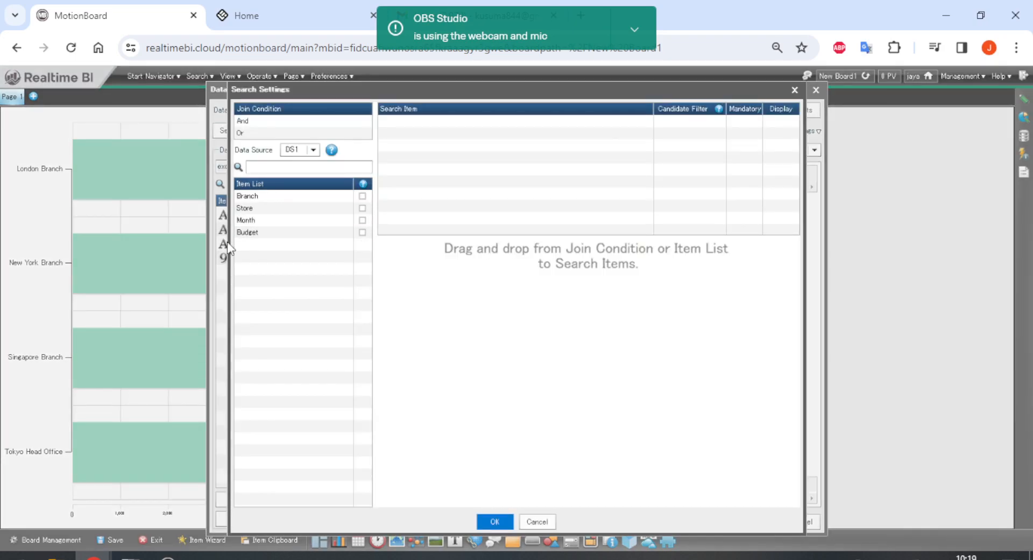
Step: Add Branch from the item list as a search item of the chart's data source
click(281, 220)
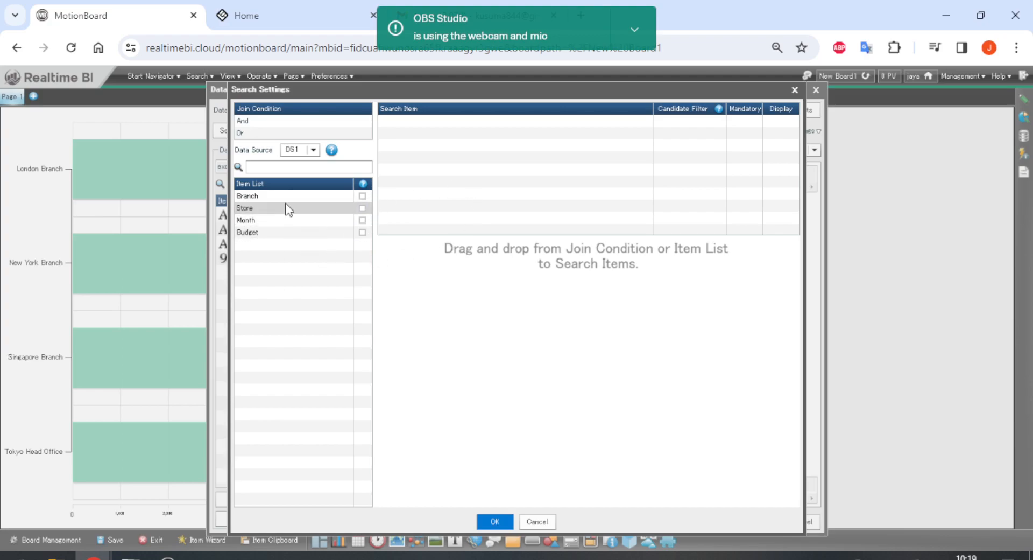
drag(363, 92, 364, 305)
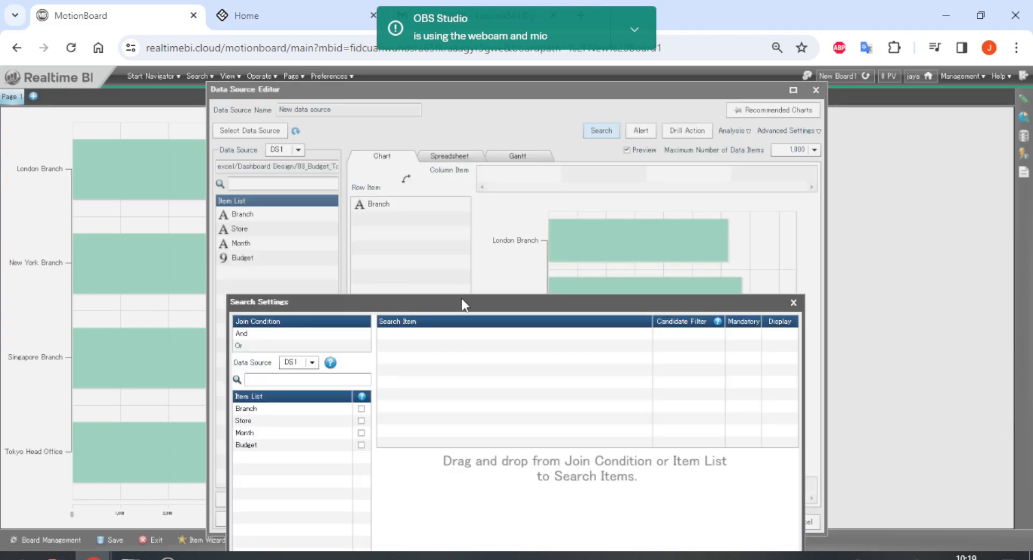
drag(461, 302, 455, 353)
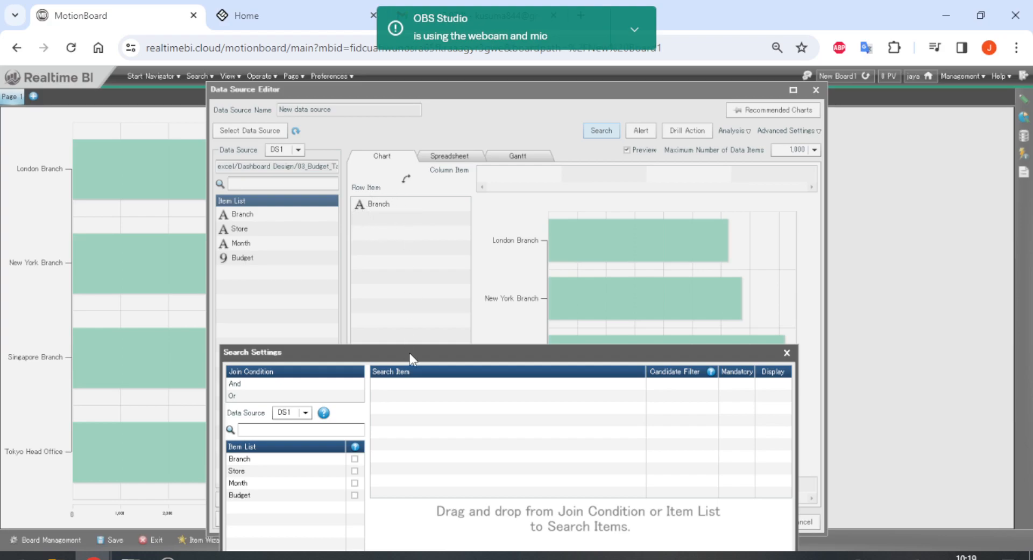
drag(415, 346, 397, 165)
drag(240, 284, 437, 201)
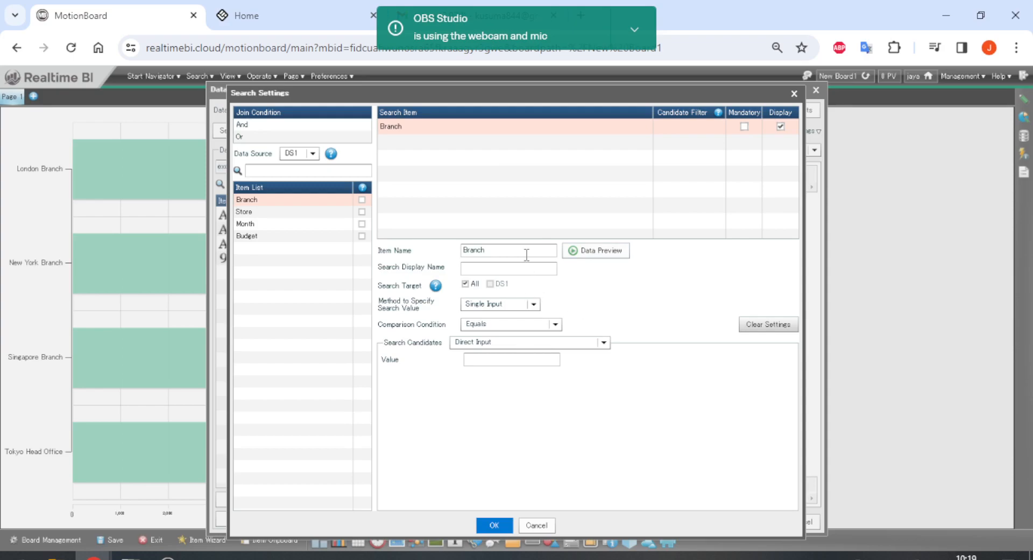
Step: Preview the data values of the Branch search item and close the preview
click(583, 264)
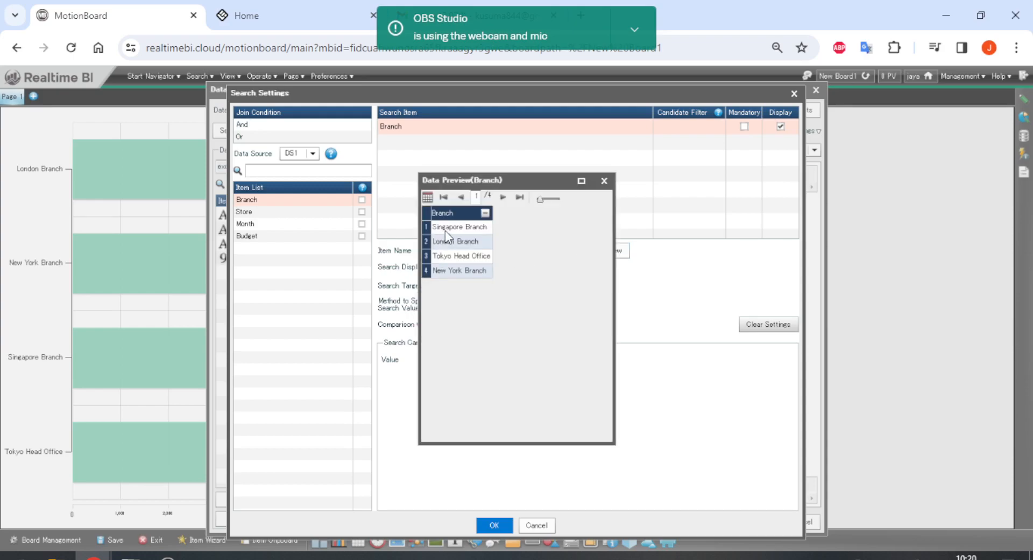
click(473, 242)
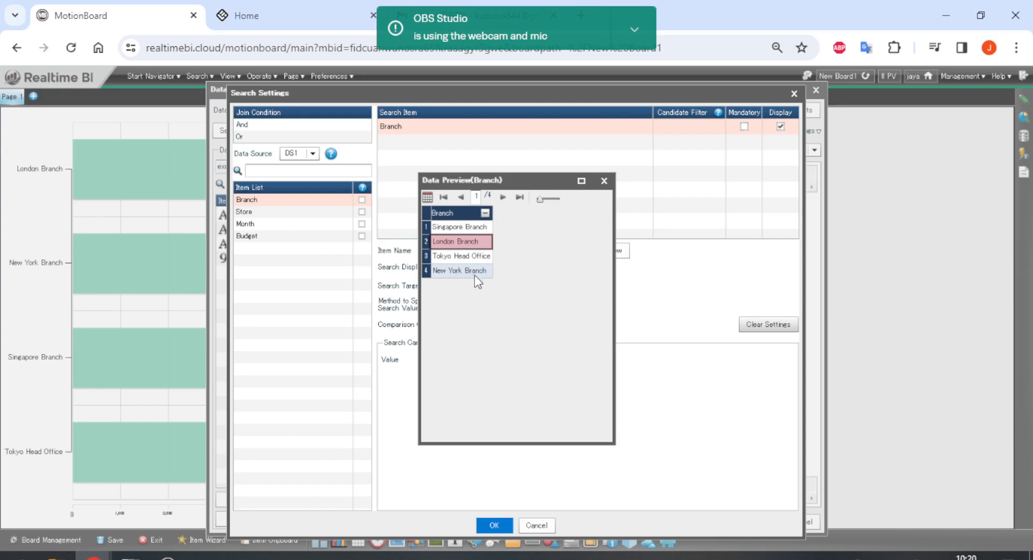
click(604, 181)
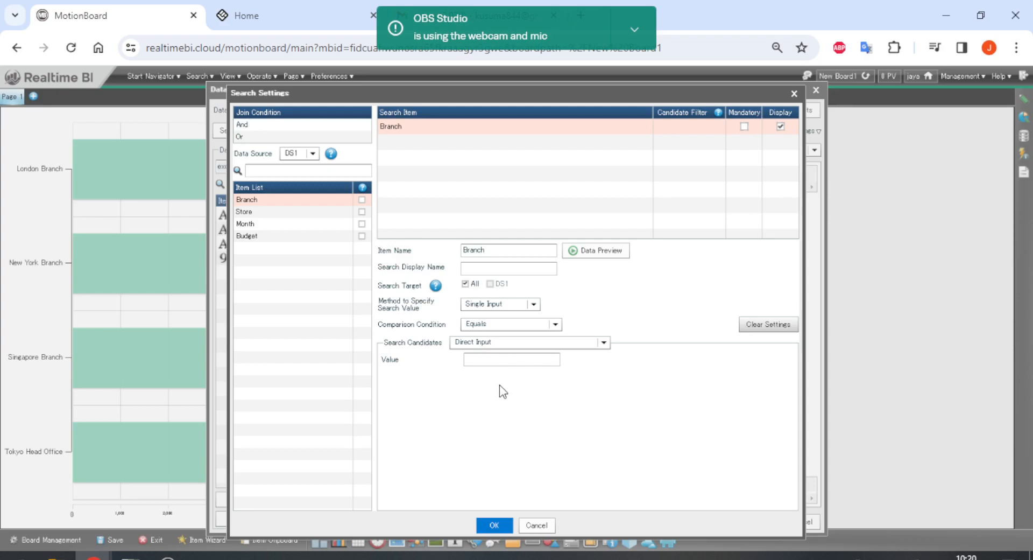
Step: Try Multiple Input and Combo Box as the Branch search value method, and return it to Single Input
click(508, 305)
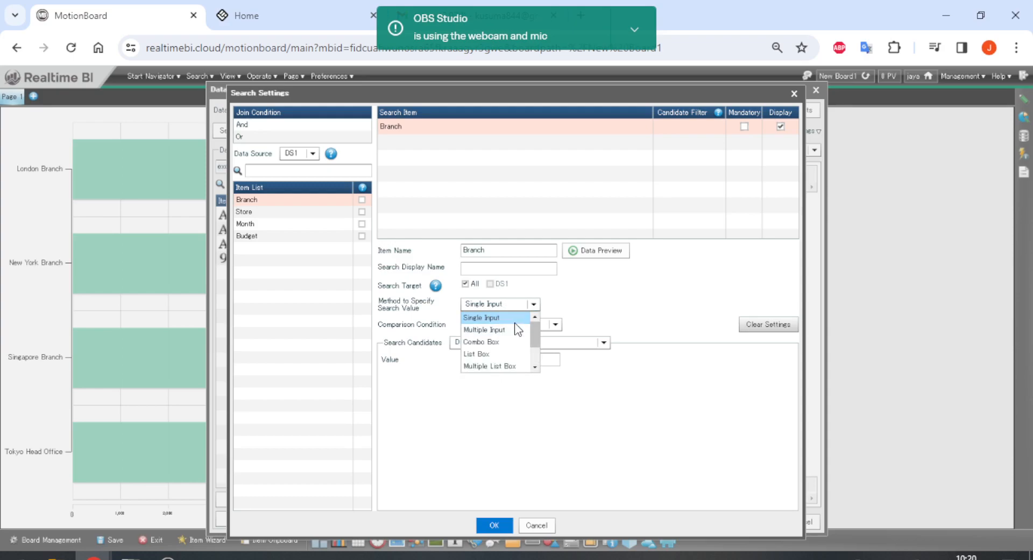
click(497, 330)
click(509, 304)
click(495, 342)
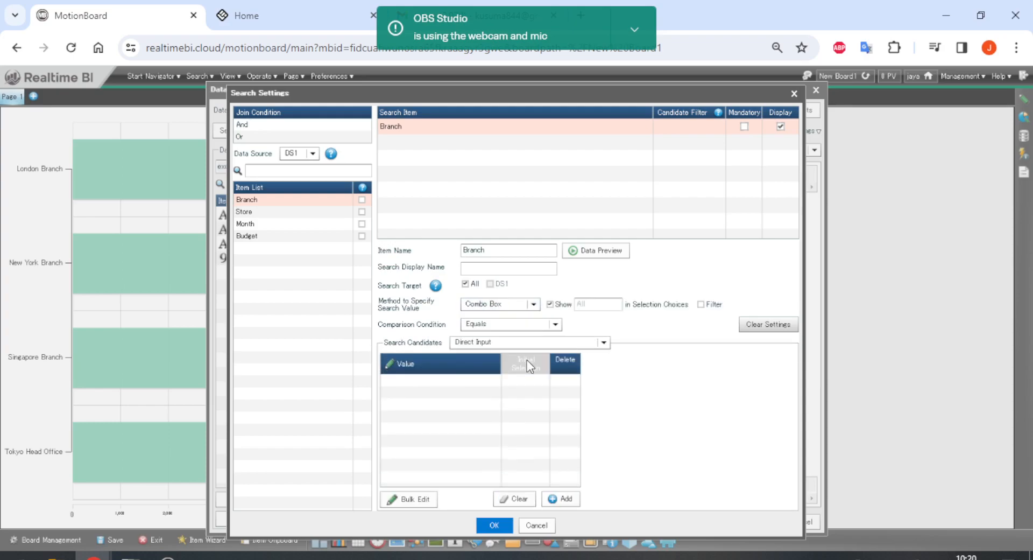
click(512, 308)
click(502, 318)
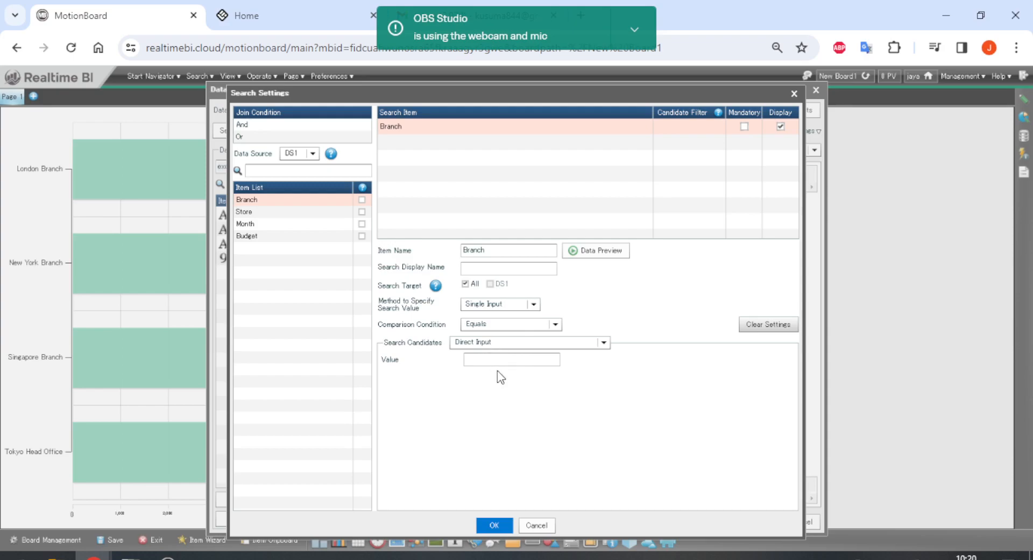
Step: Set the Branch search value method to Multiple Input and look at the chart preview behind the search settings
click(516, 307)
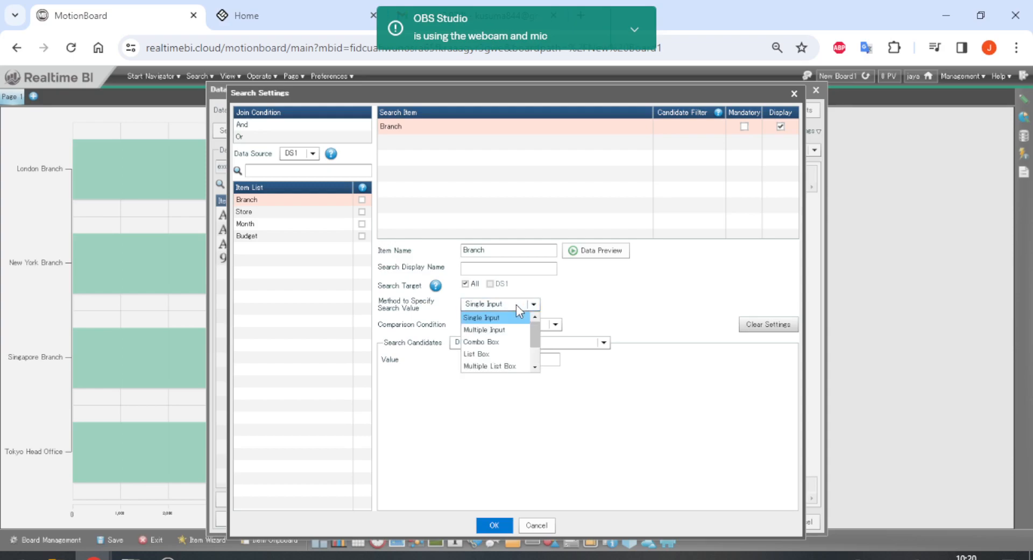
click(505, 332)
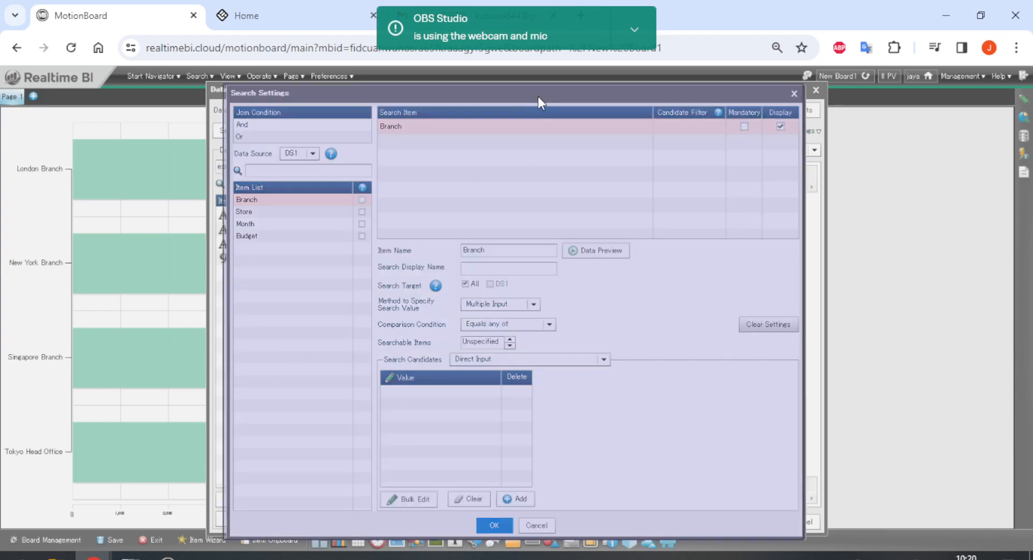
drag(538, 96, 493, 369)
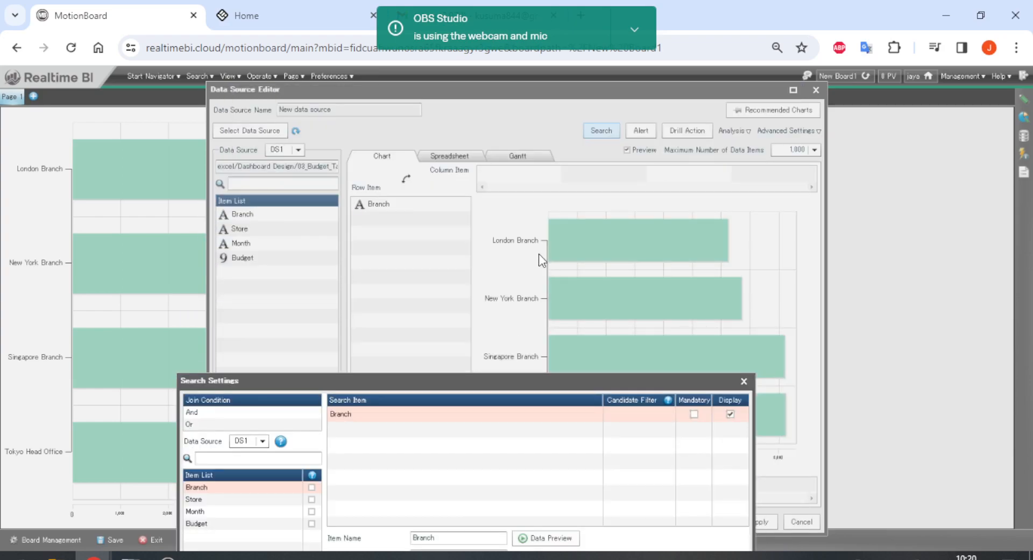
drag(521, 384, 621, 81)
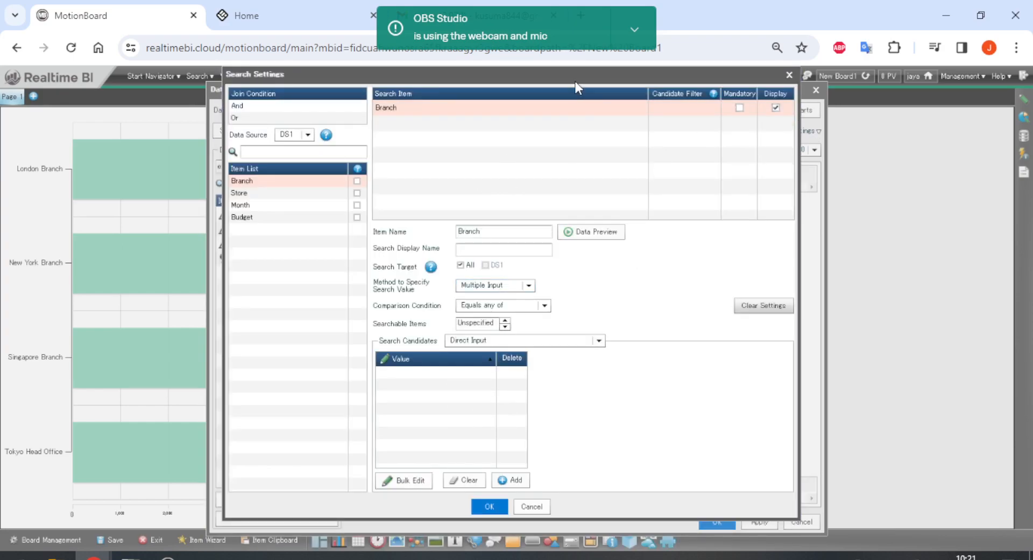
drag(576, 82, 231, 202)
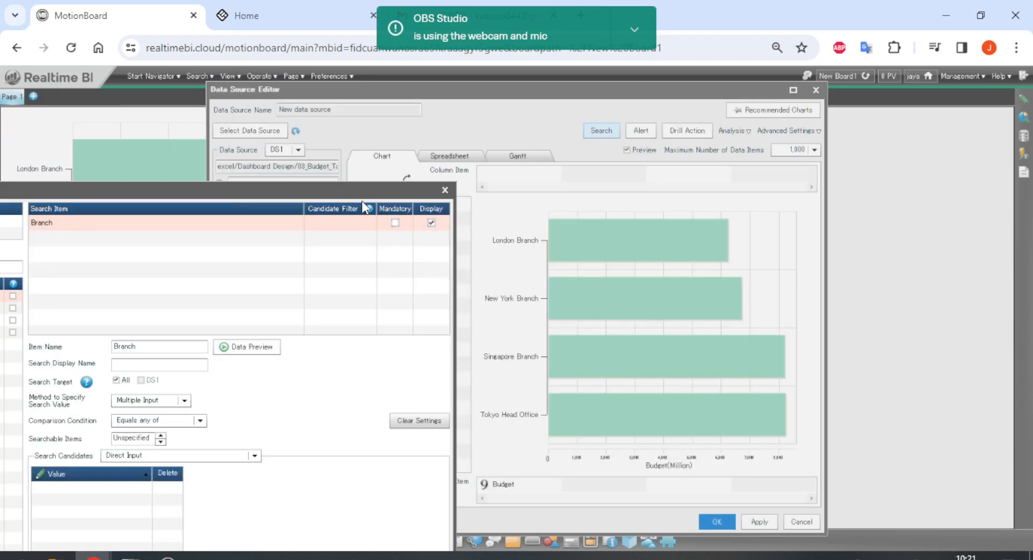
drag(356, 188, 702, 72)
Step: Set the Branch search value method to Combo Box and look through the other available input methods
click(535, 285)
click(538, 290)
click(538, 291)
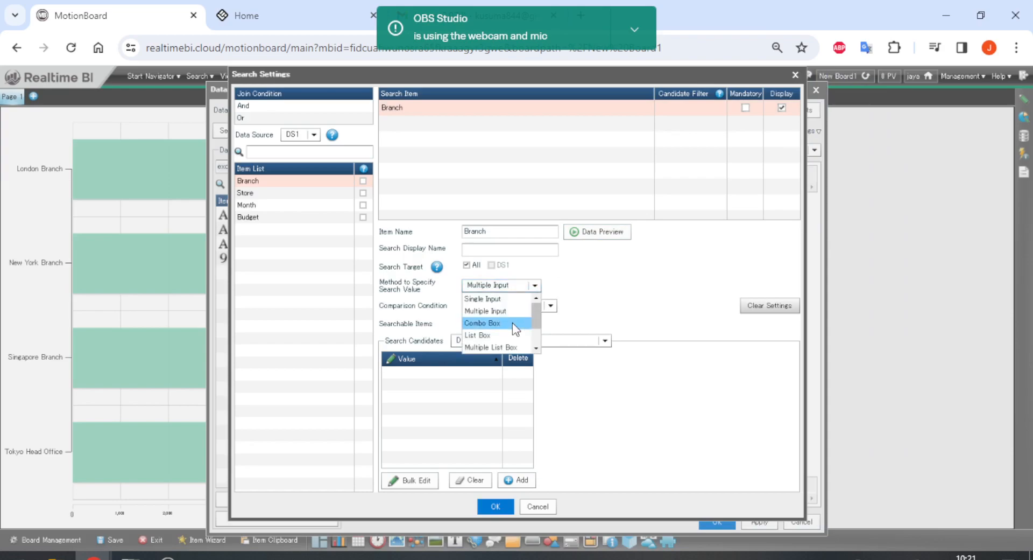
click(512, 322)
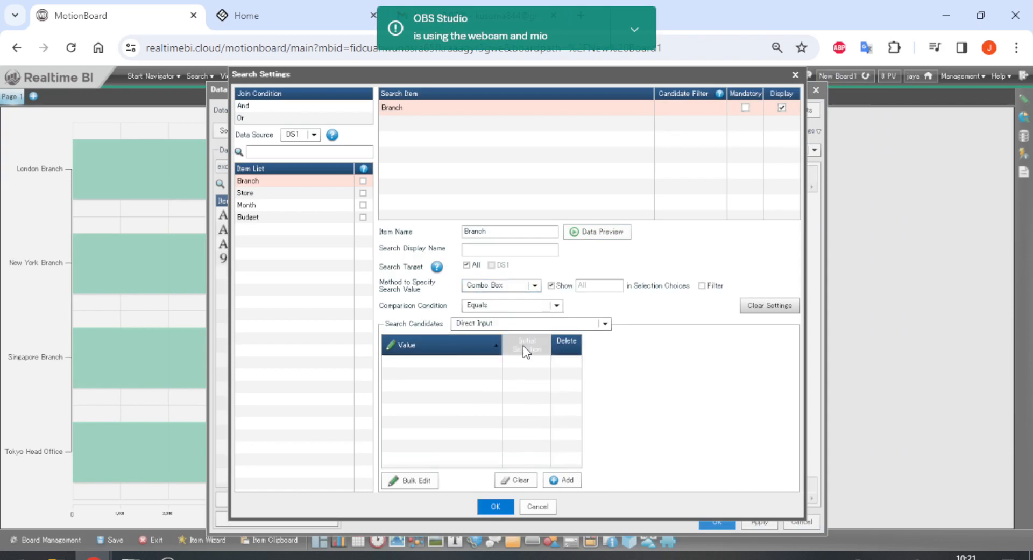
click(519, 288)
scroll(517, 338, down, 2)
scroll(508, 336, up, 3)
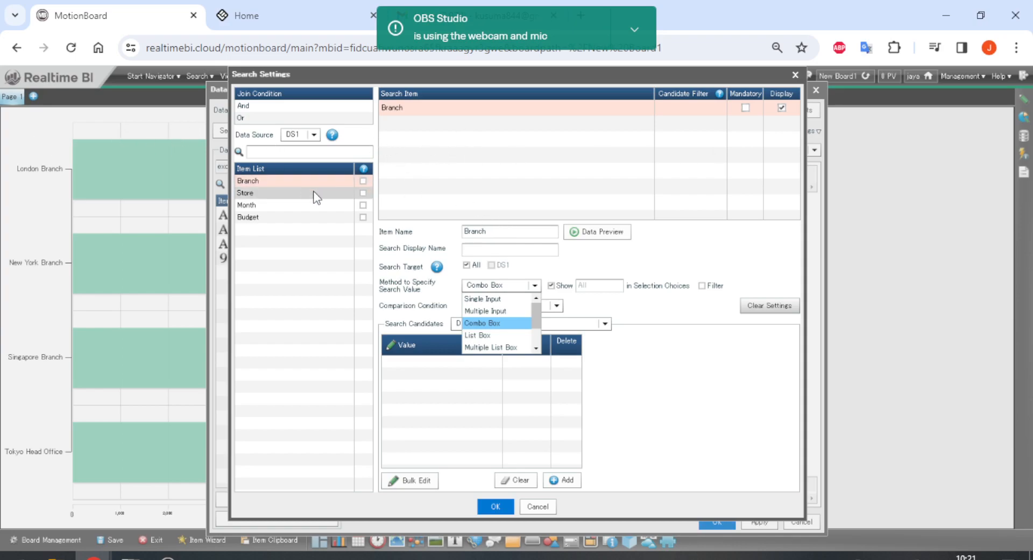
click(431, 247)
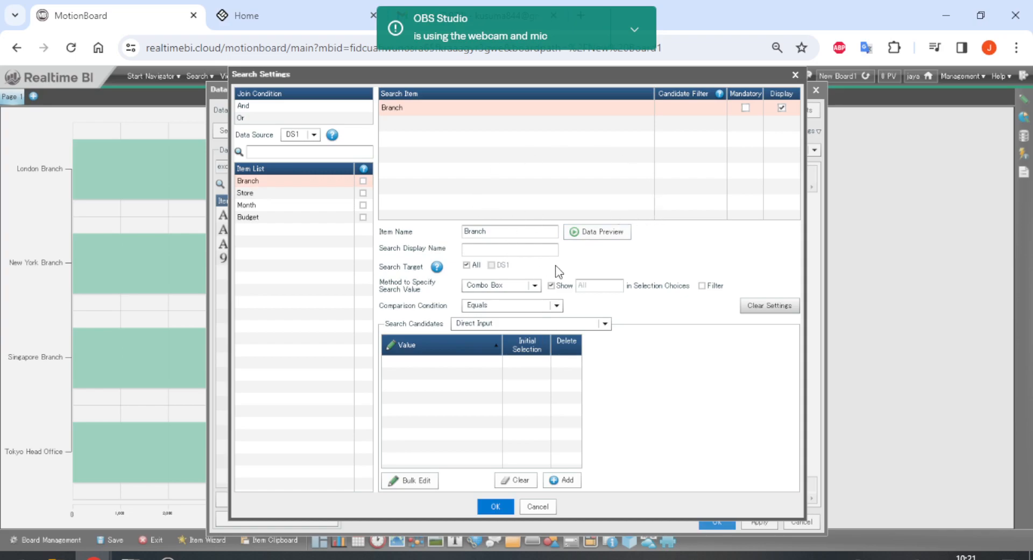
Step: Return the Branch search value method to Single Input
click(499, 285)
scroll(506, 322, up, 1)
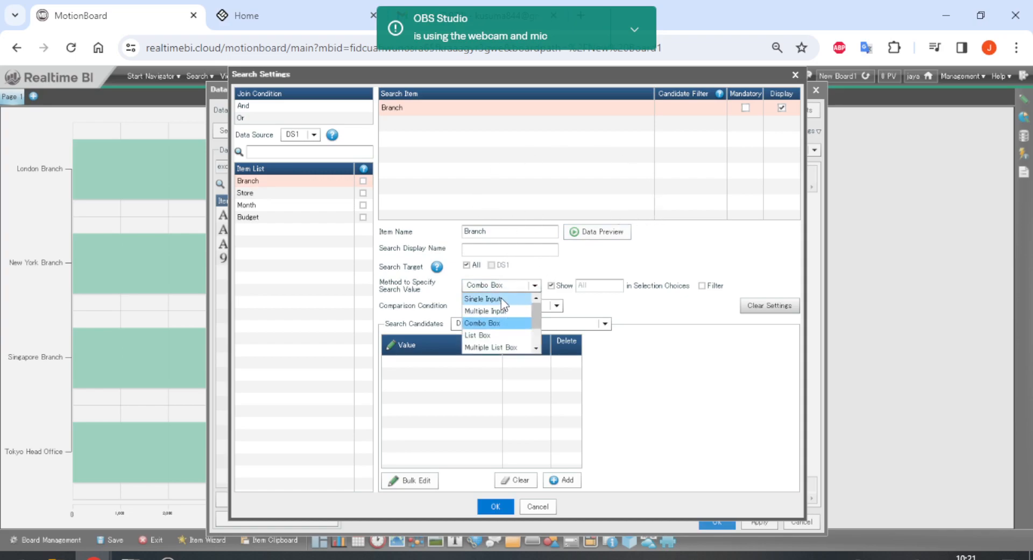
click(501, 298)
Step: Examine the comparison conditions available for the Branch search item
click(526, 326)
click(525, 312)
click(524, 311)
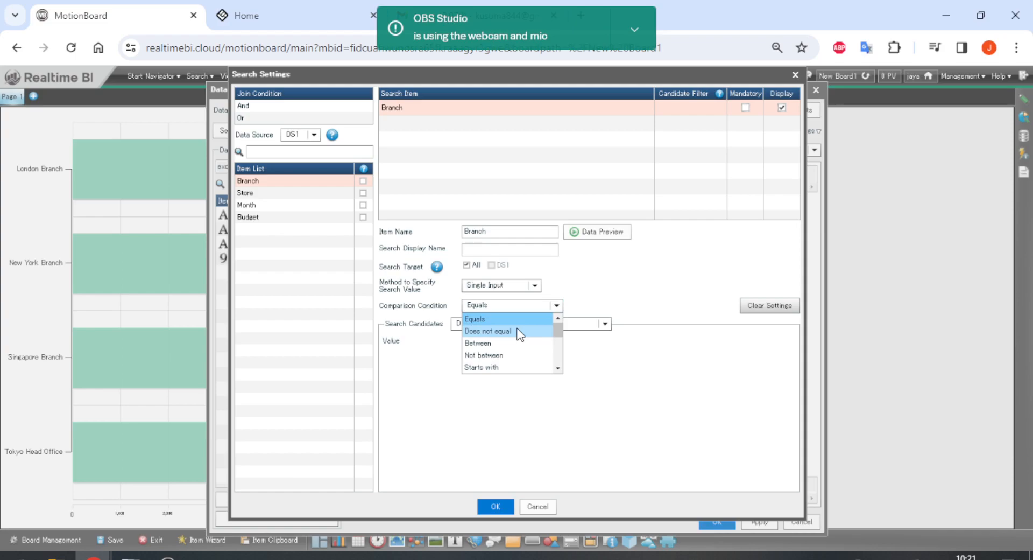
scroll(532, 359, down, 2)
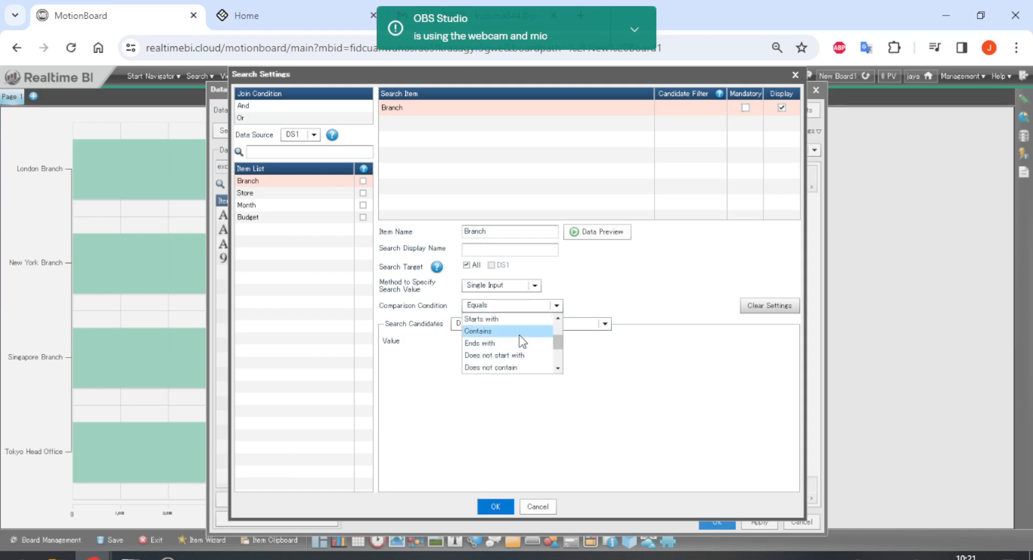
scroll(530, 357, up, 2)
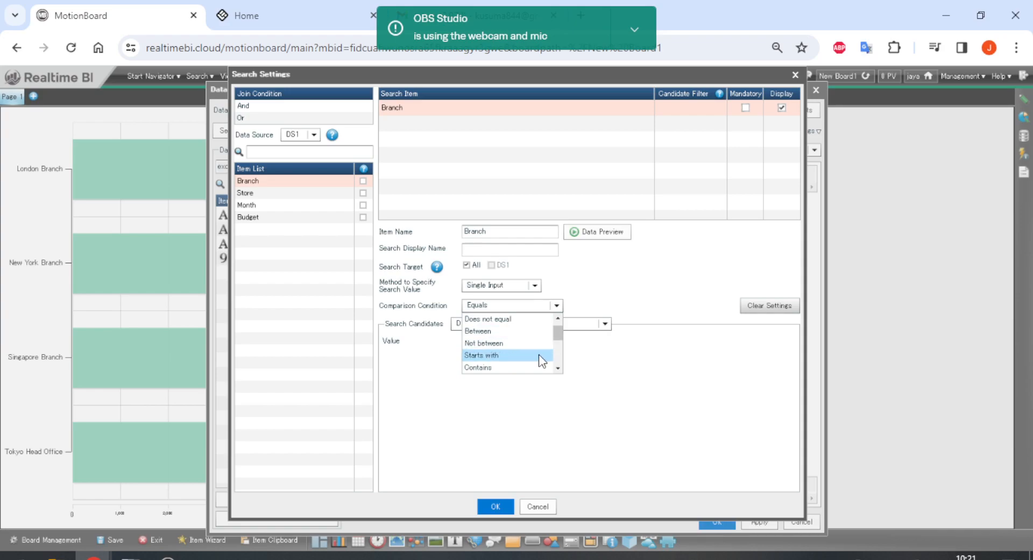
click(618, 242)
Step: Move the search settings aside to examine the branch bars in the chart preview behind them
drag(618, 242, 583, 367)
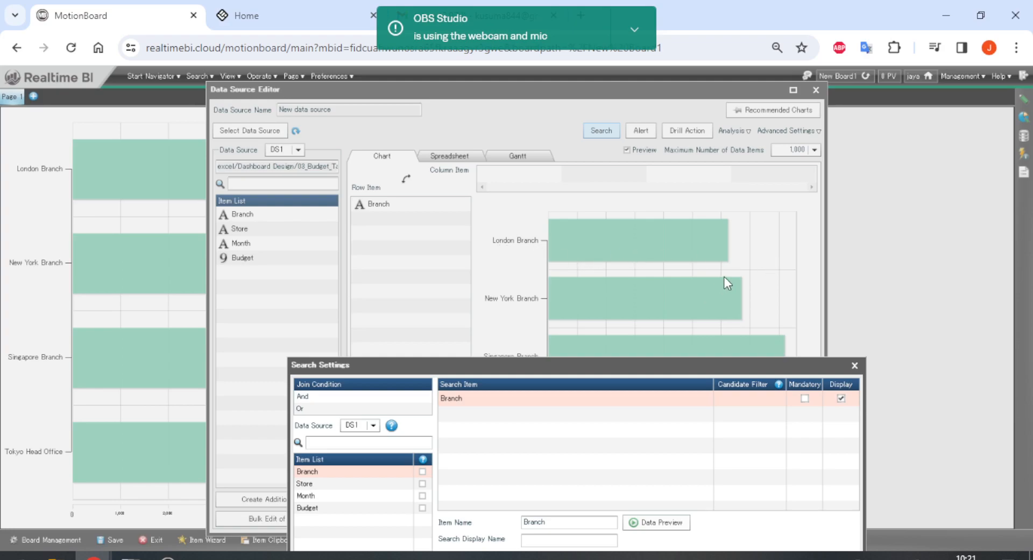
drag(554, 360, 504, 274)
drag(548, 336, 488, 92)
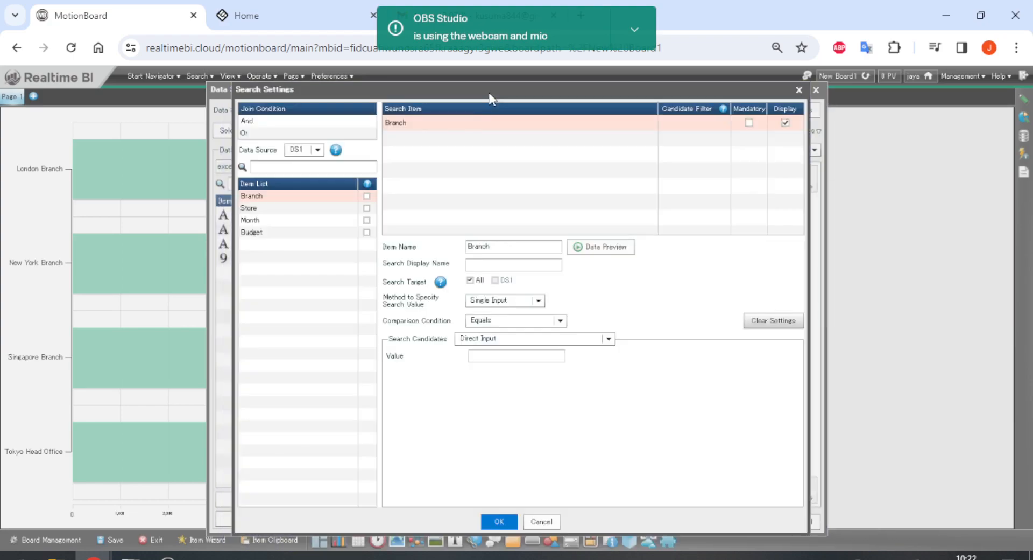
click(525, 320)
click(525, 320)
drag(594, 89, 586, 329)
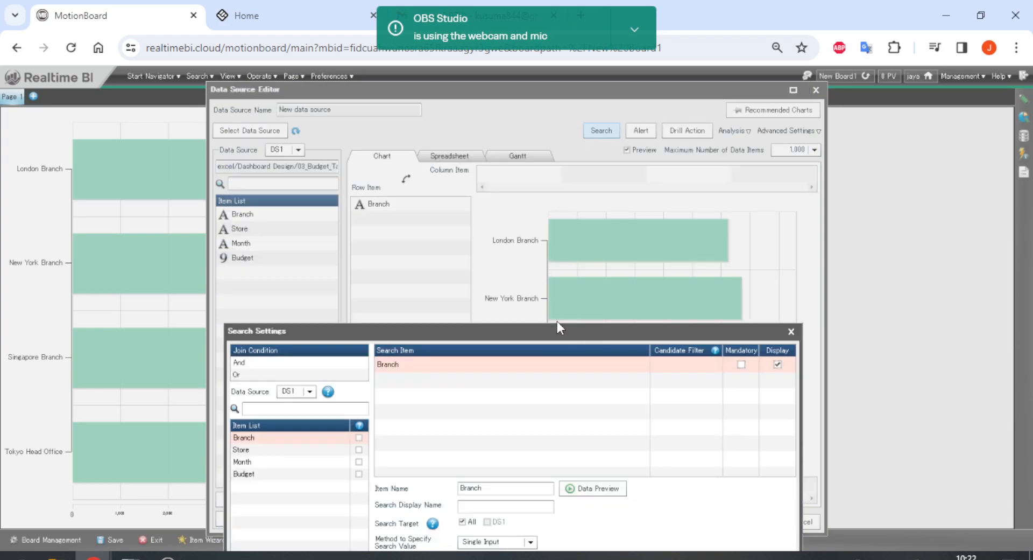
Step: Enter London Branch as the Branch search value and apply the search and data source settings to the chart
drag(573, 327, 575, 144)
click(507, 414)
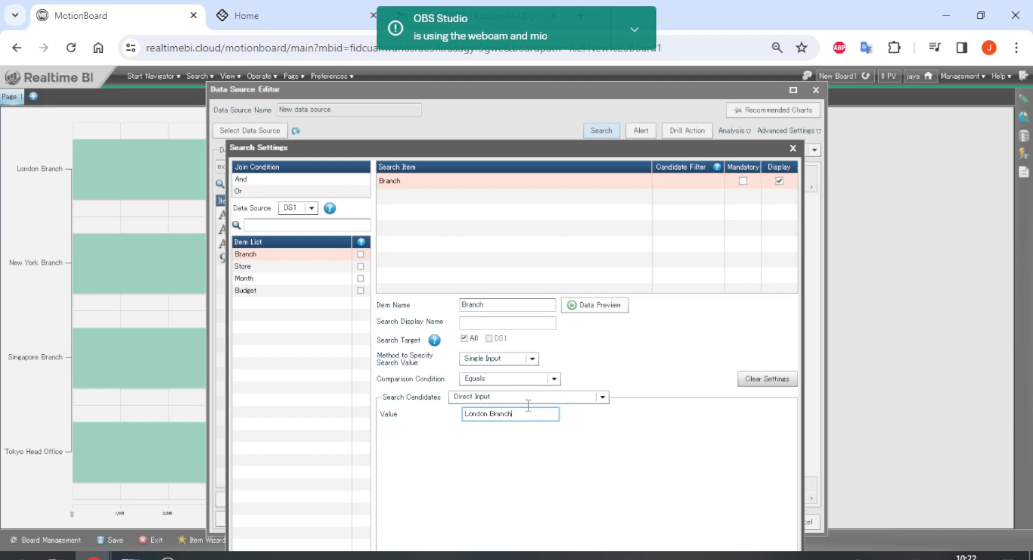
drag(566, 143, 565, 76)
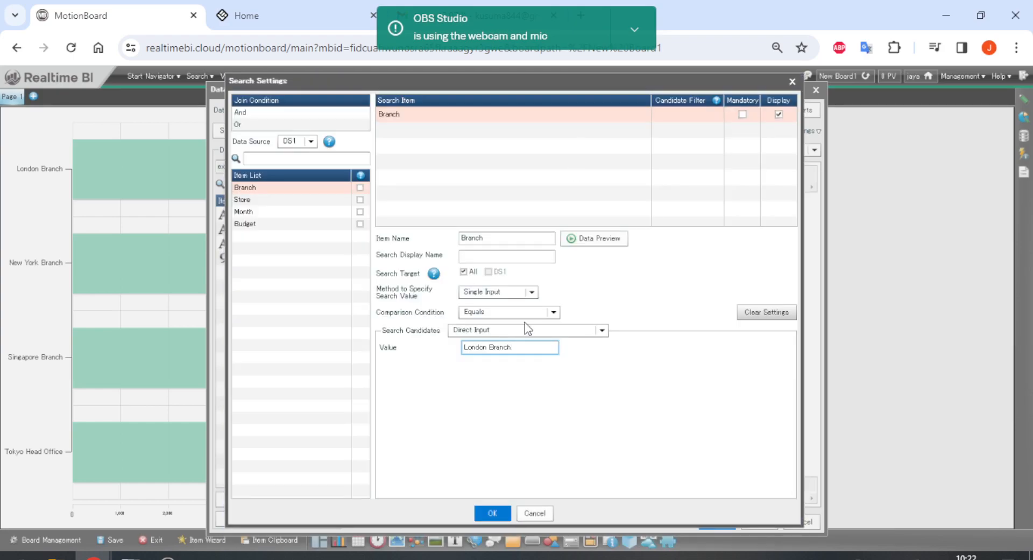
drag(517, 348, 436, 350)
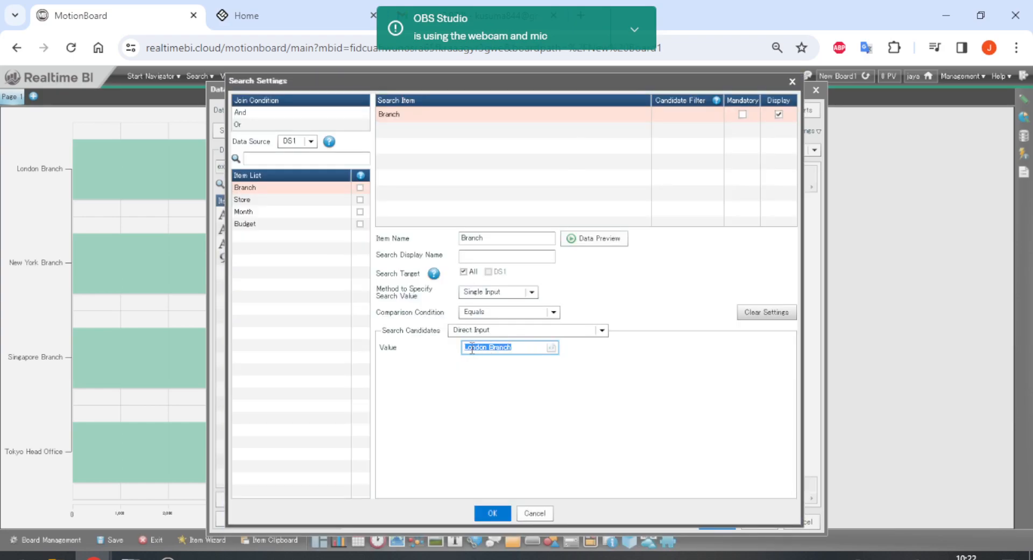
click(529, 350)
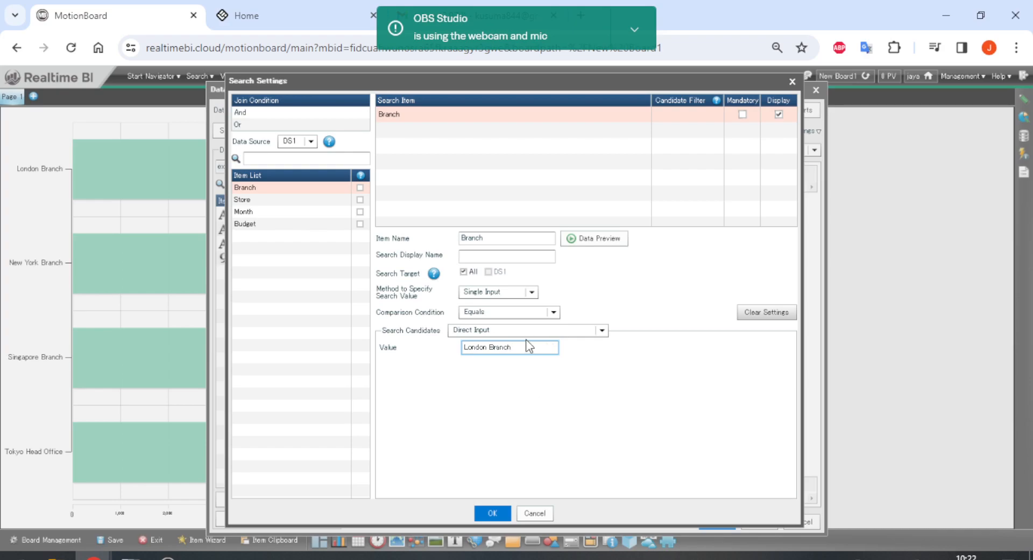
click(492, 512)
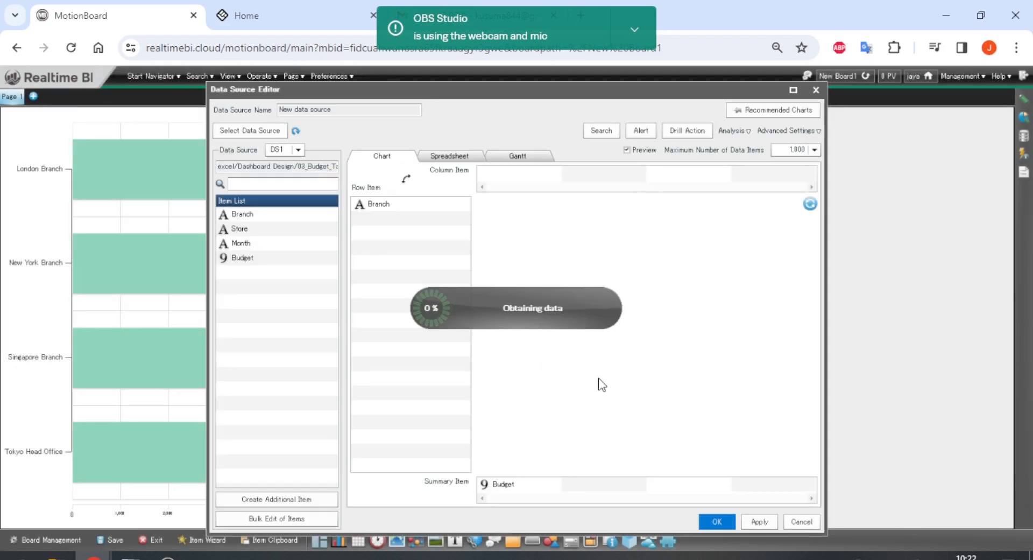
click(717, 521)
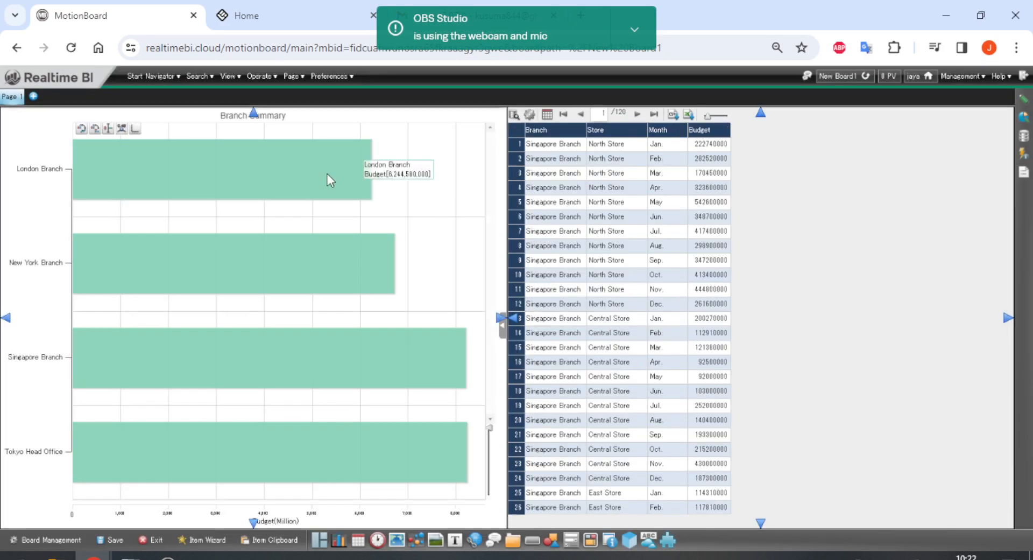
Step: Change the Branch search condition to Starts with and its value to London in the chart's data source, and accept the search settings
click(352, 180)
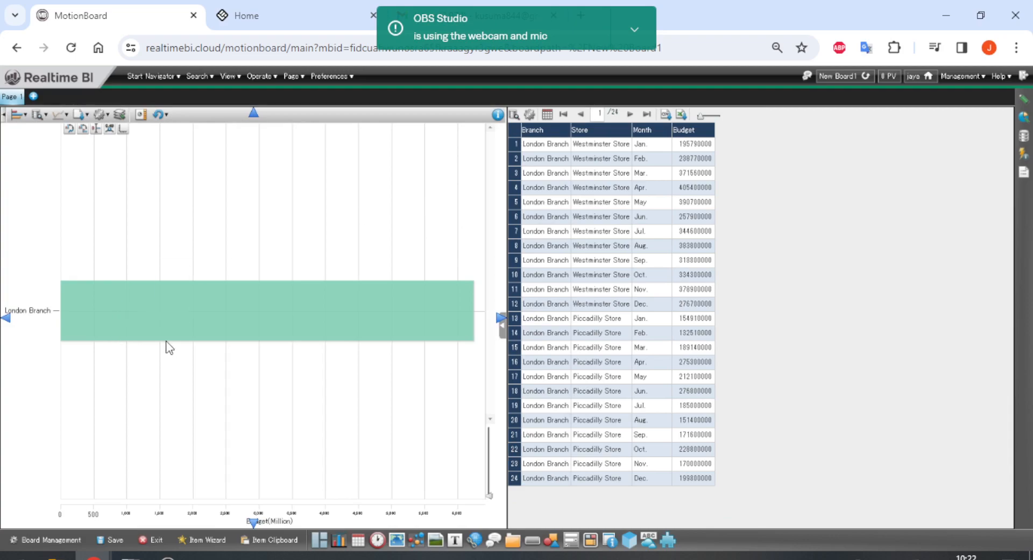
click(137, 344)
click(563, 117)
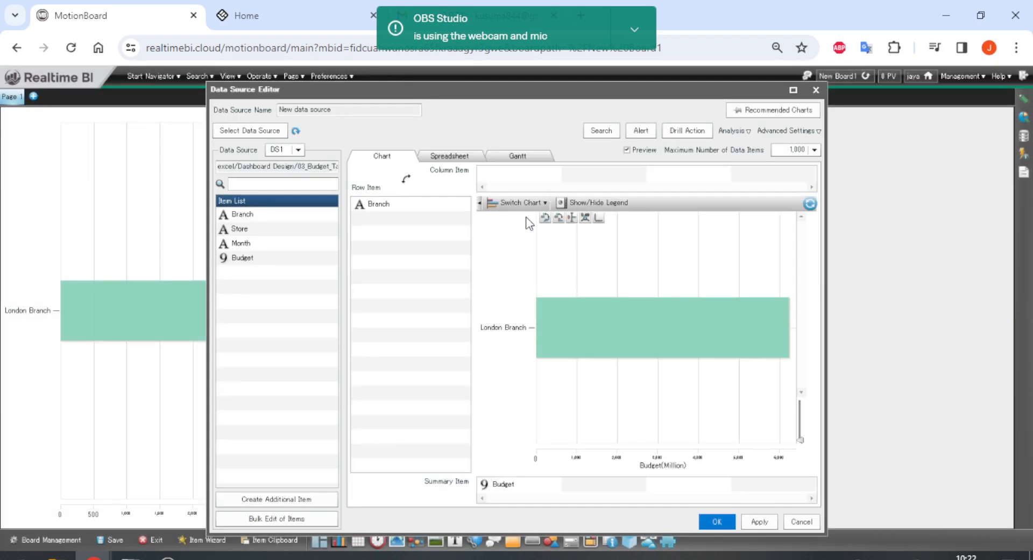
click(601, 130)
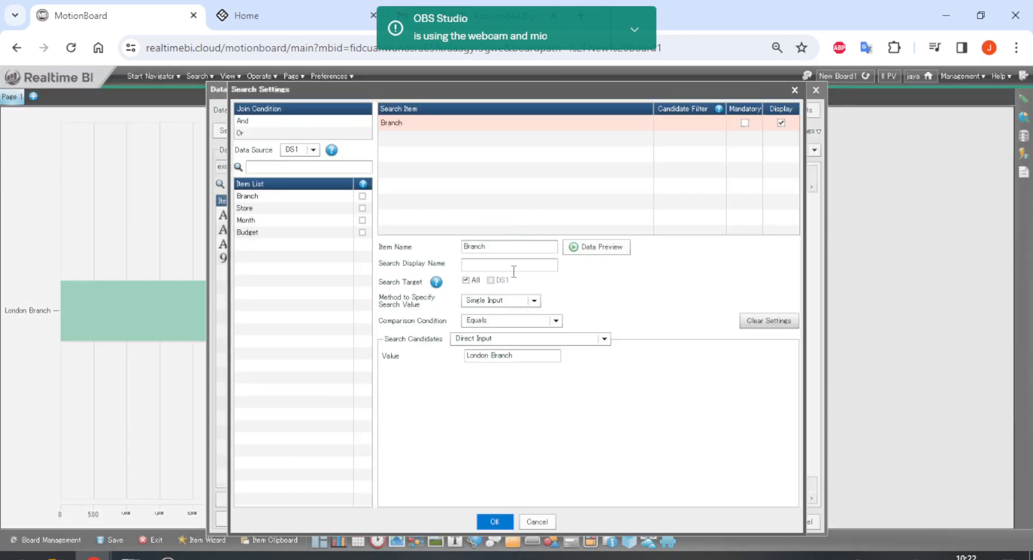
double_click(509, 356)
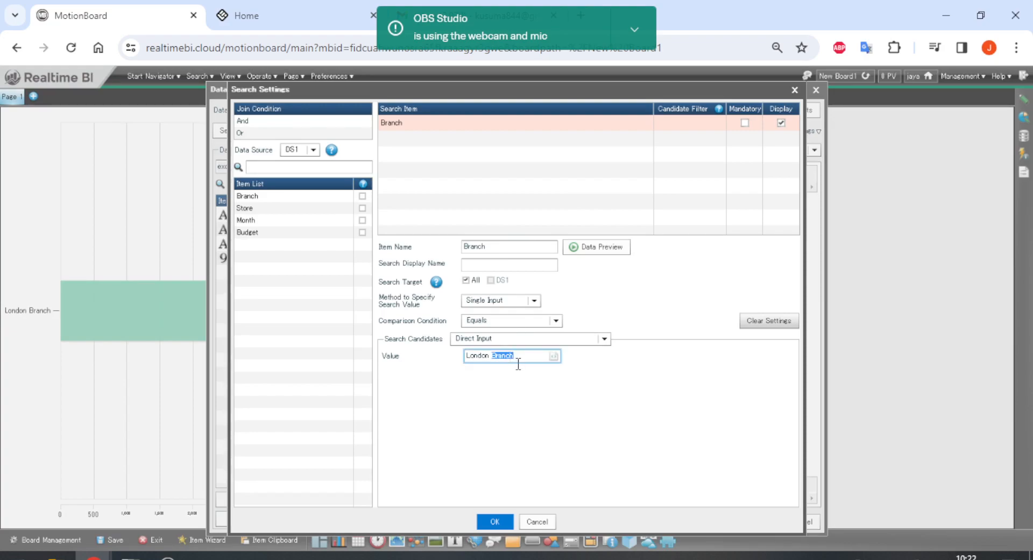
key(BackSpace)
click(517, 320)
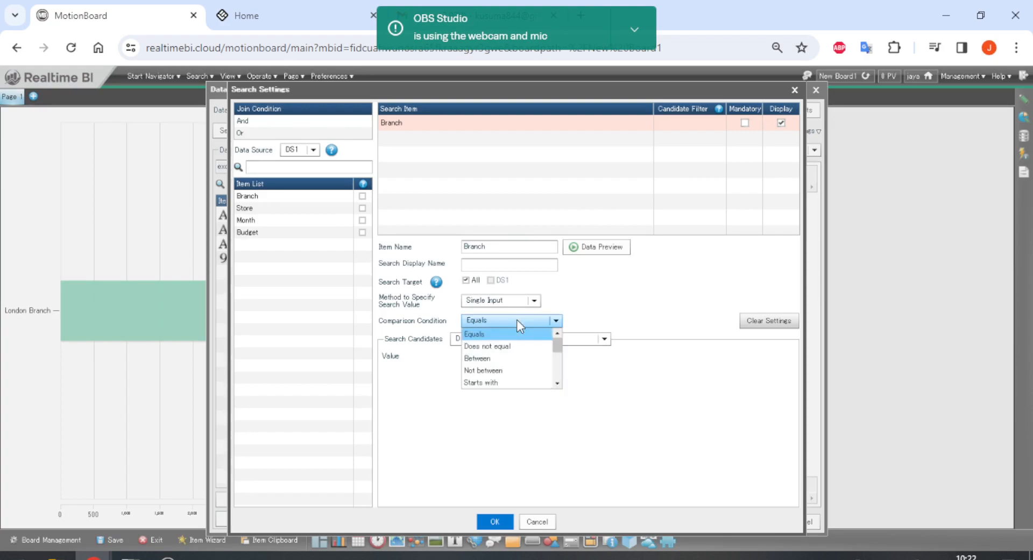
click(522, 382)
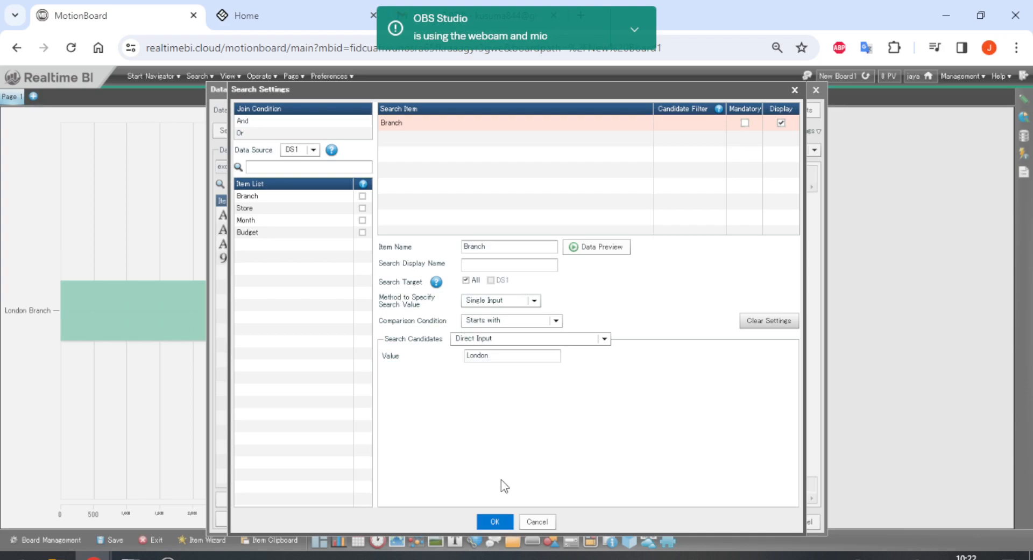
click(495, 521)
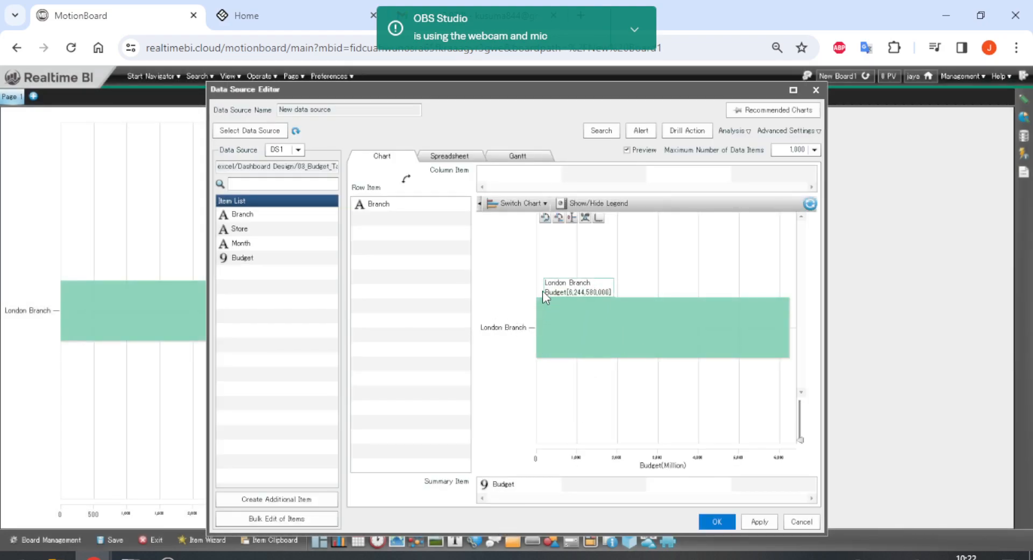
Step: Look through the search candidate sources for the Branch item, trying Other Items and returning to Direct Input
click(605, 133)
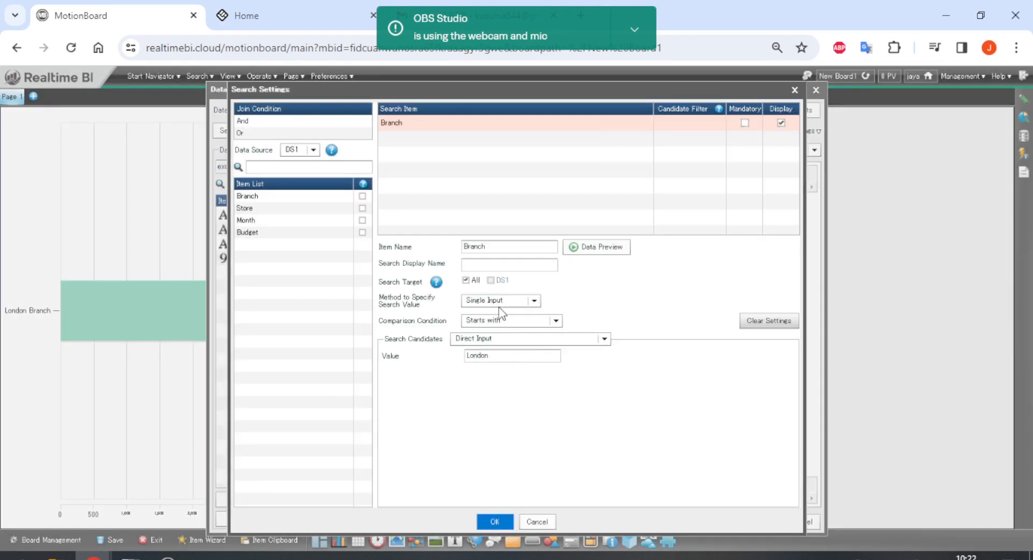
click(518, 353)
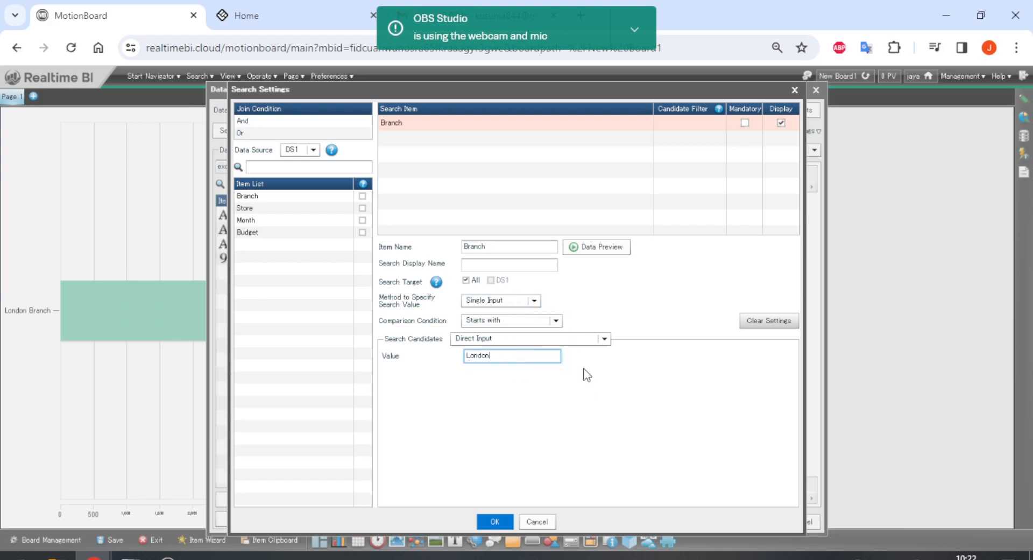
click(544, 340)
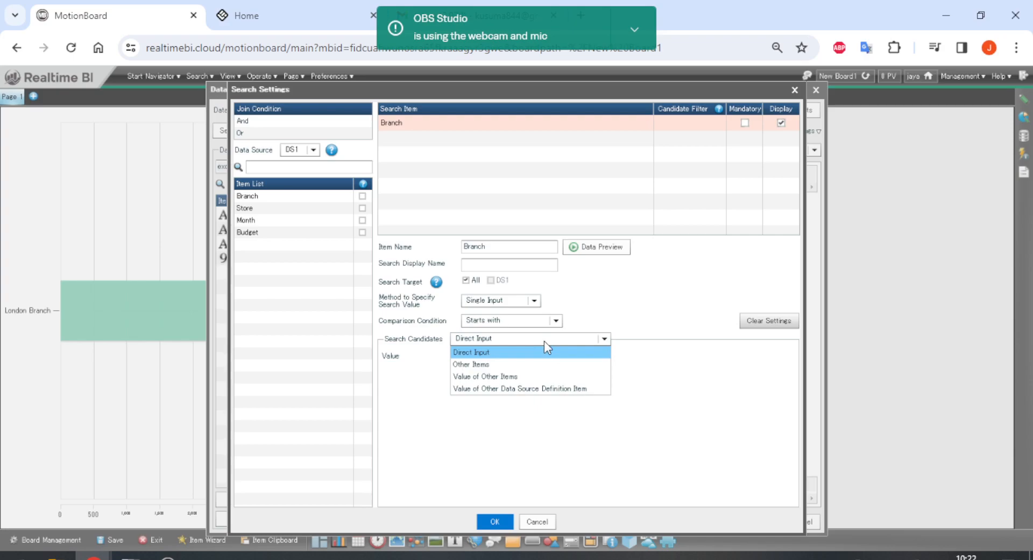
click(544, 341)
click(544, 341)
click(477, 368)
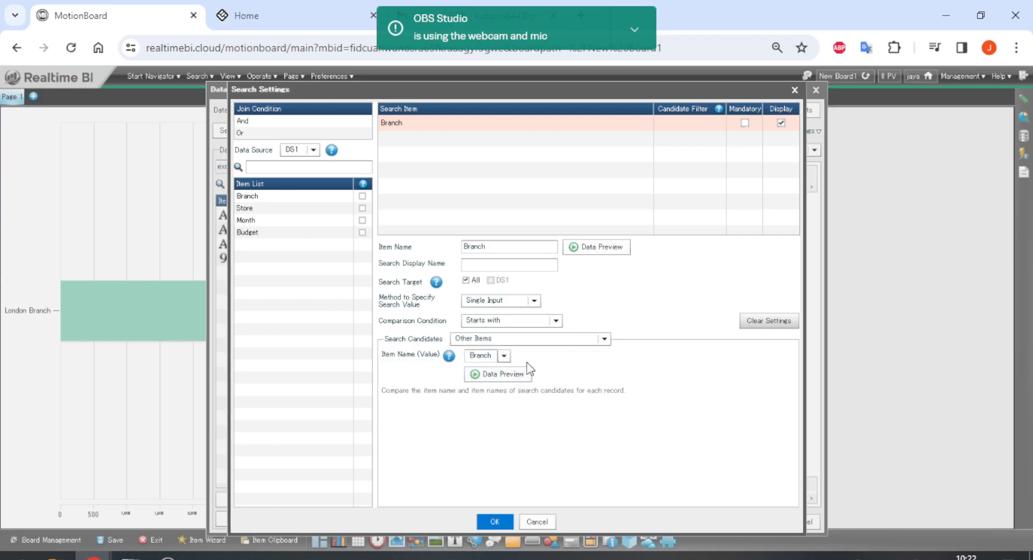
click(506, 339)
click(508, 353)
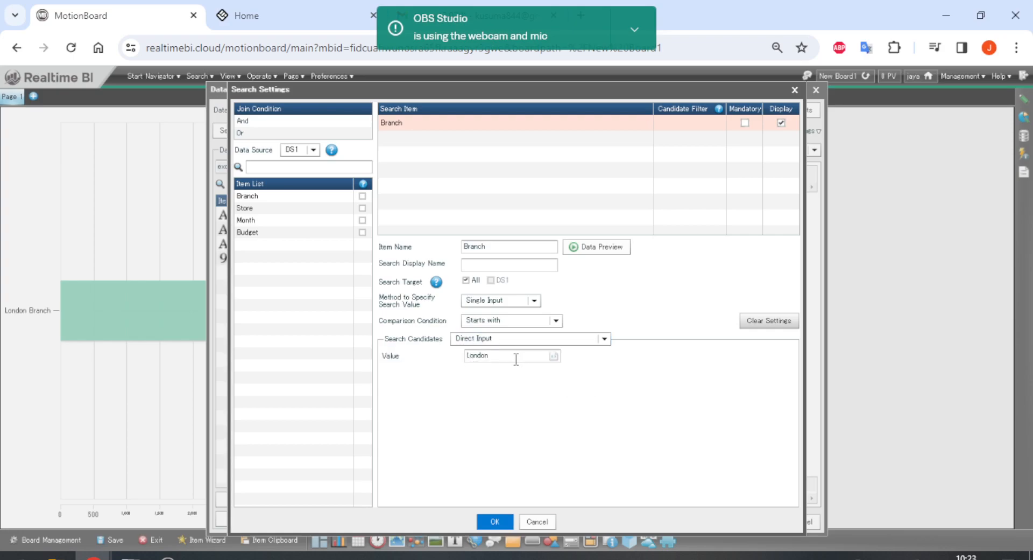
Step: Set the Branch search candidates to Other Items and preview the Branch item's data
click(523, 341)
click(537, 363)
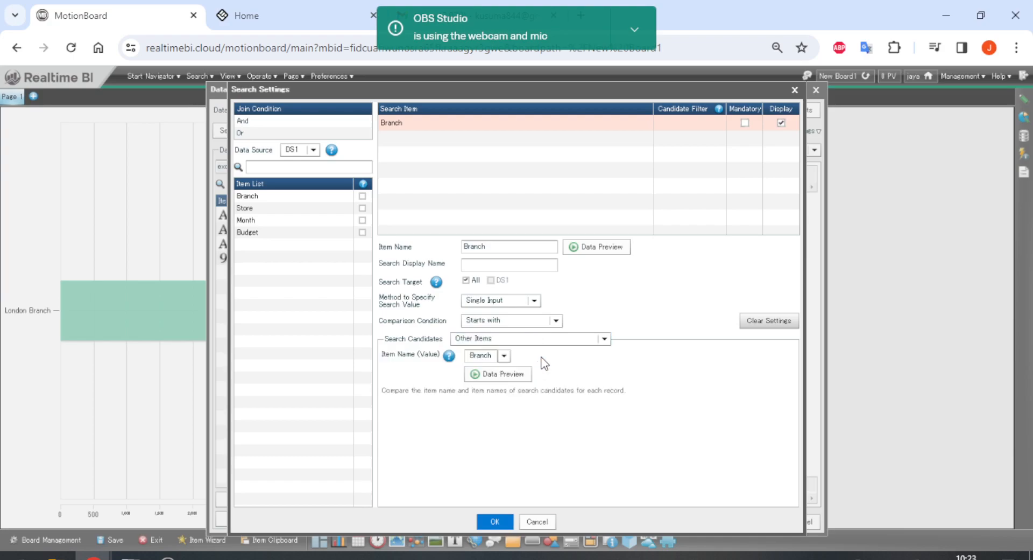
click(518, 375)
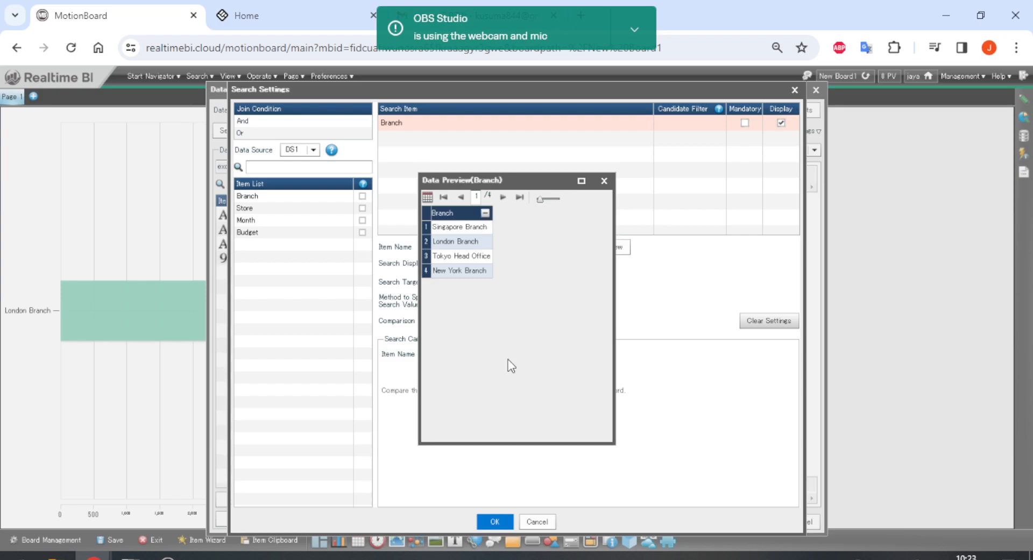
click(604, 180)
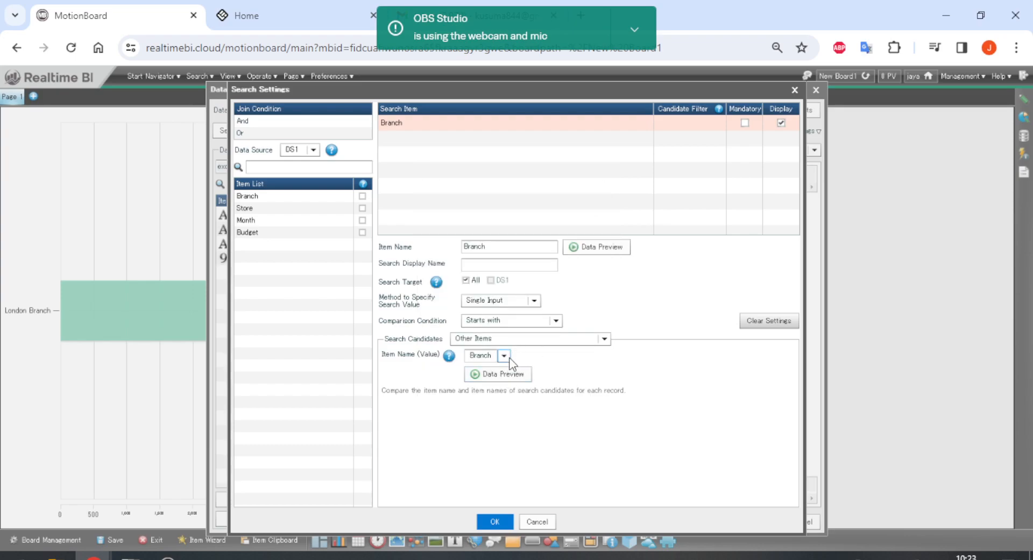
Step: Examine the items that can be chosen as the comparison value for Other Items, alongside the chart preview
drag(509, 92, 341, 309)
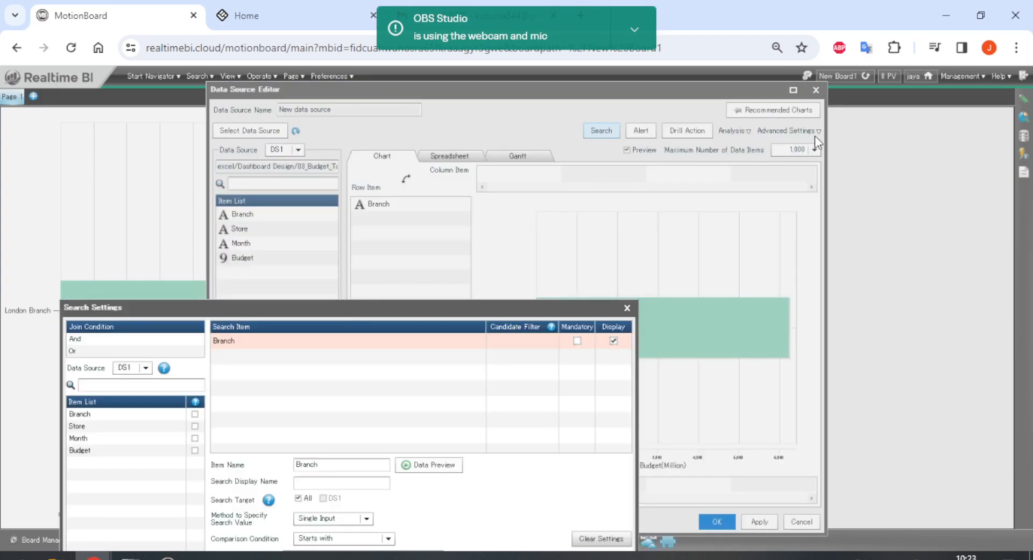
drag(518, 308, 719, 76)
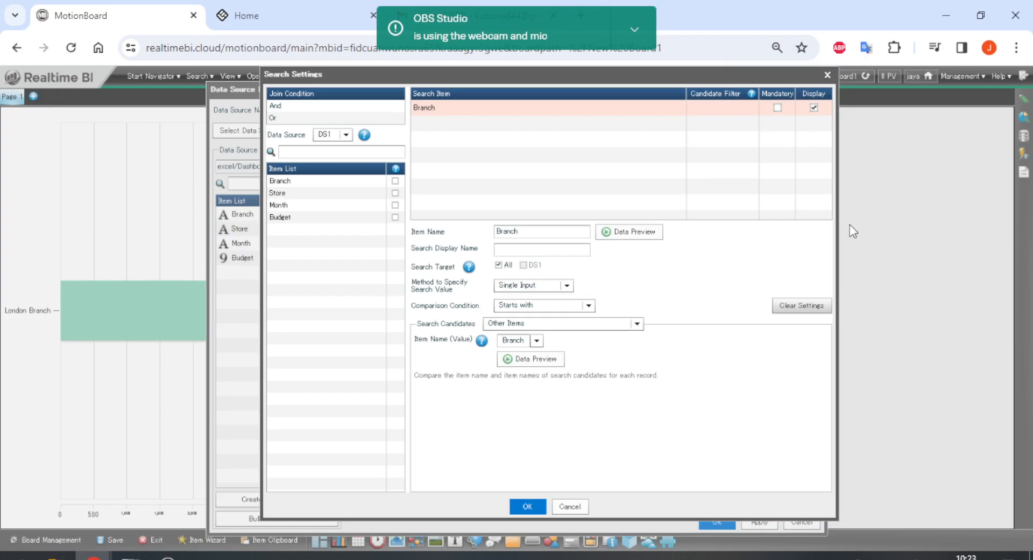
click(539, 340)
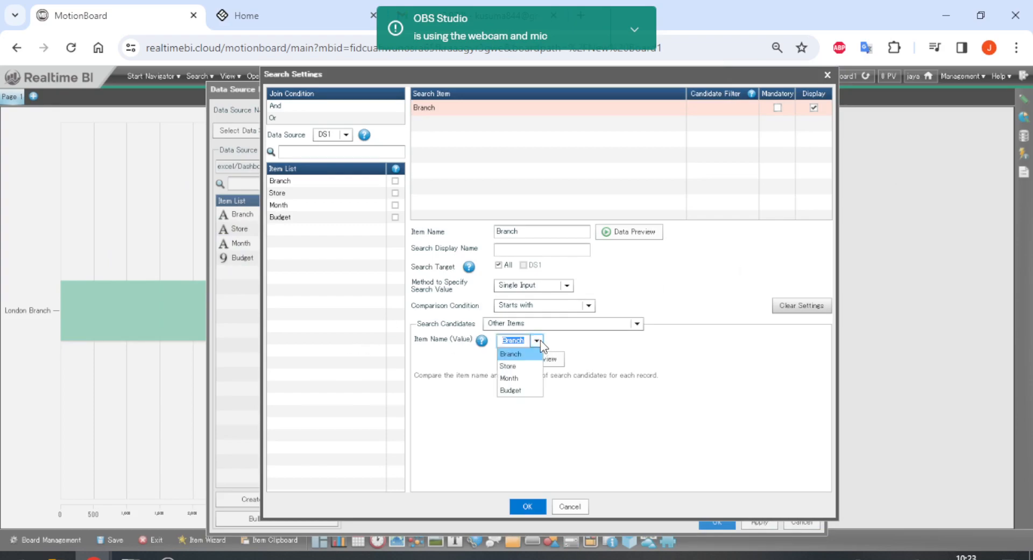
click(522, 405)
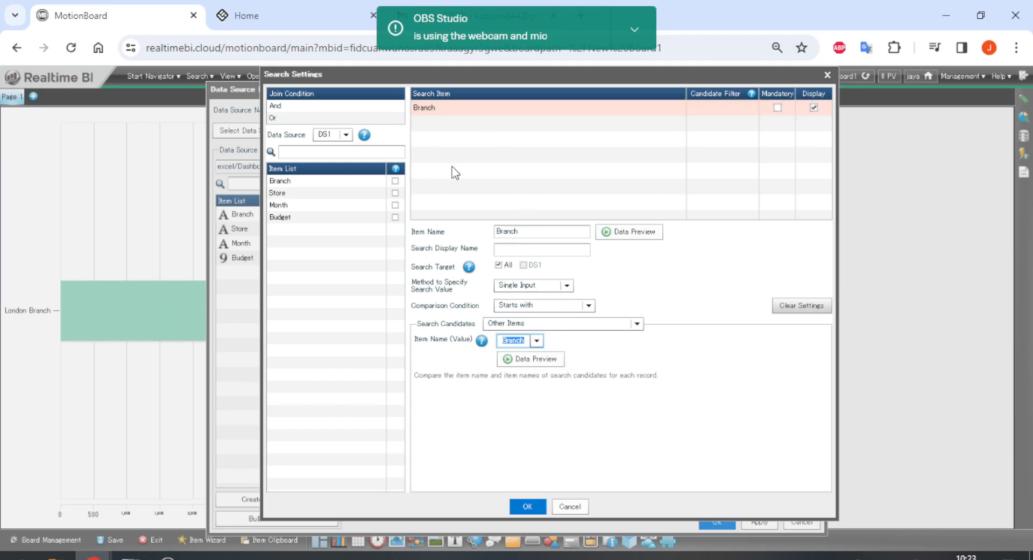
click(537, 340)
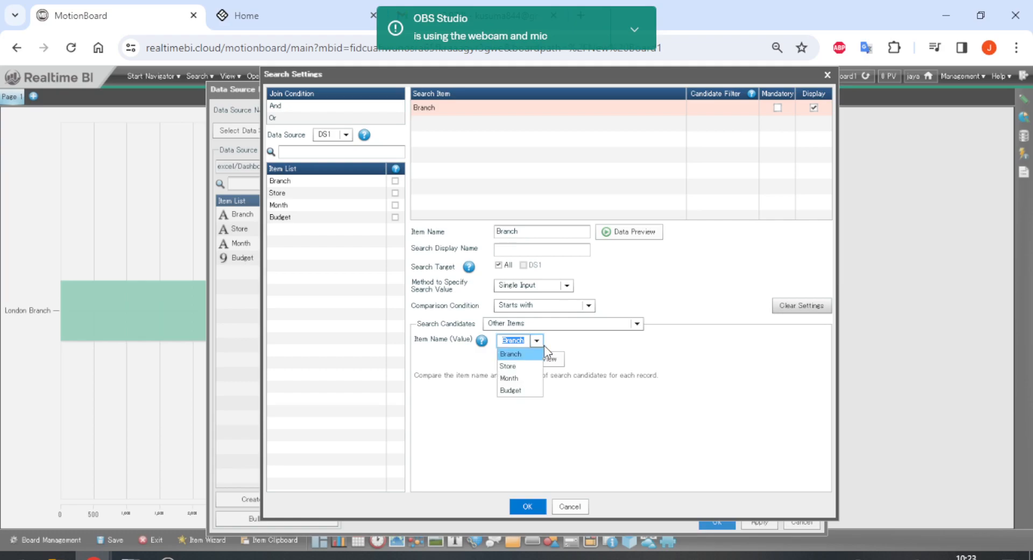
Step: Try Value of Other Items as the search candidates, checking its data preview and selectable items, and return to Direct Input
click(562, 323)
click(571, 360)
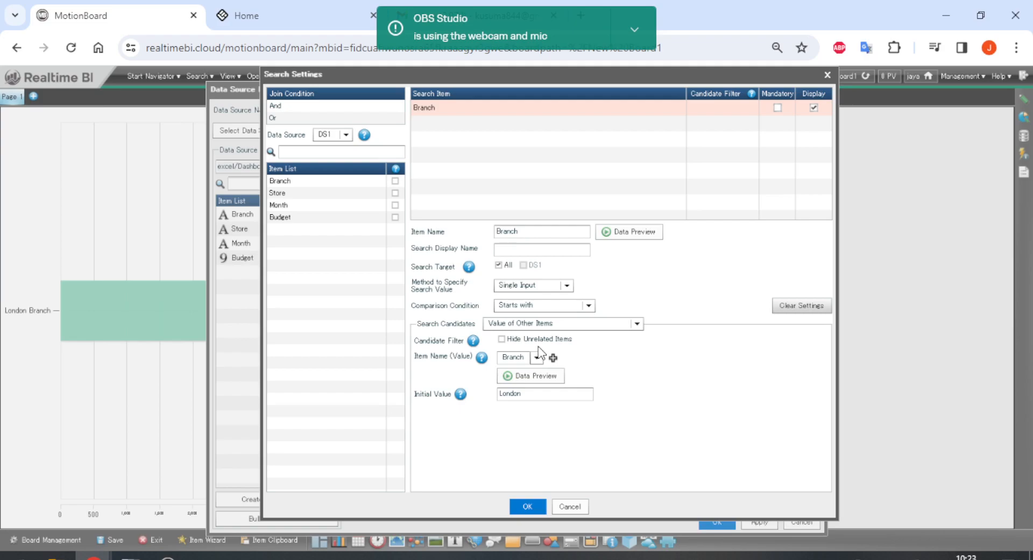
click(548, 378)
click(604, 180)
click(538, 357)
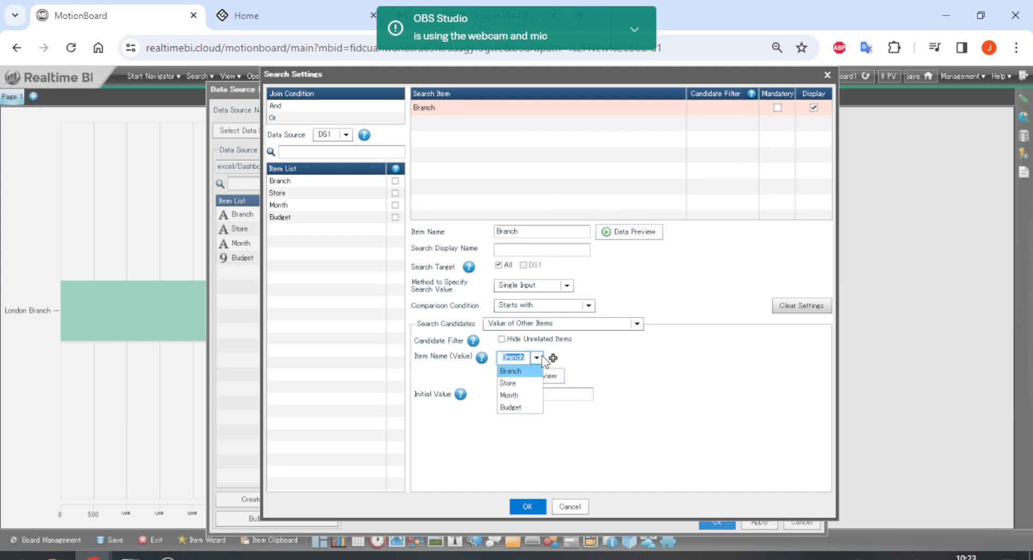
click(542, 356)
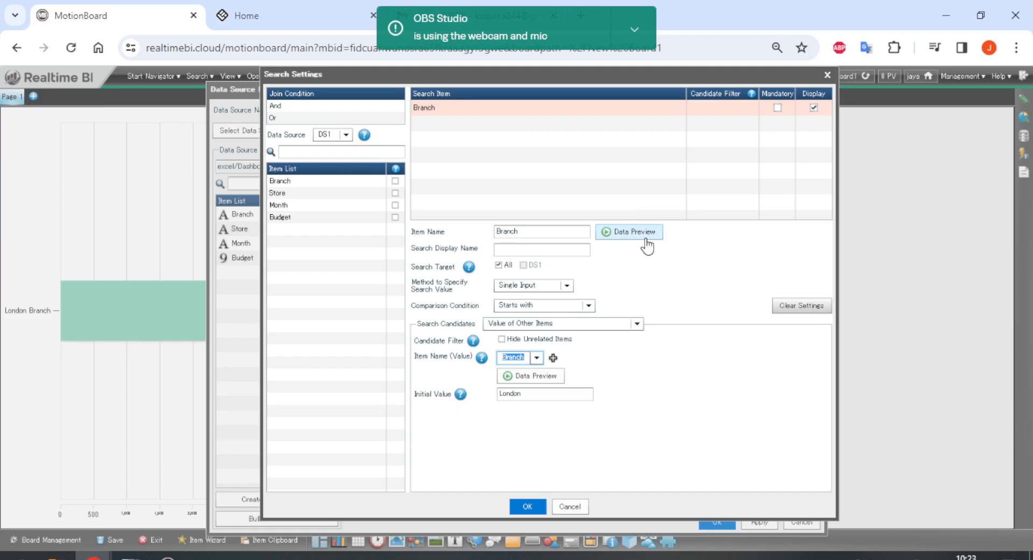
click(567, 323)
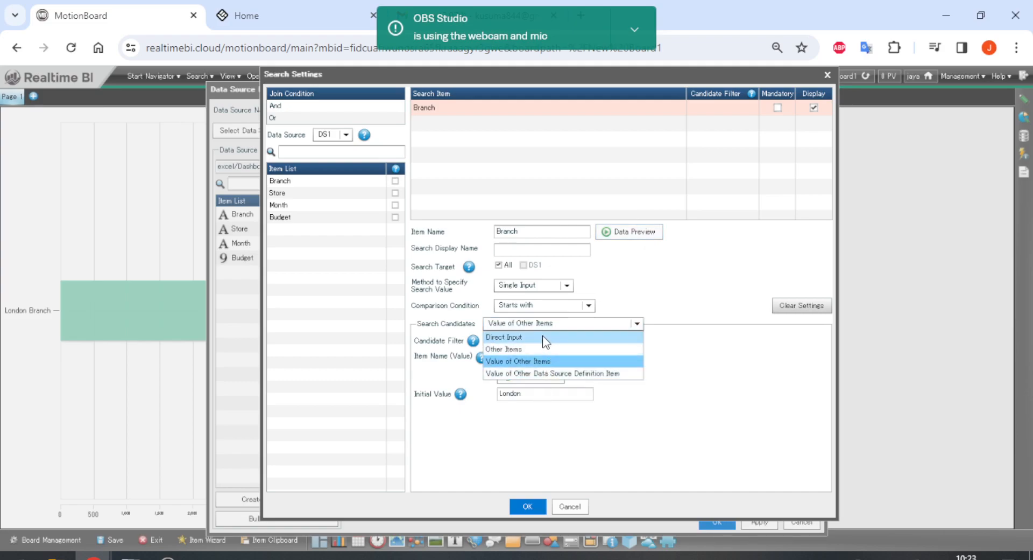
click(544, 336)
Step: Switch the Branch search value method to Multiple Input, add New York as a second value, and accept the search settings
click(569, 286)
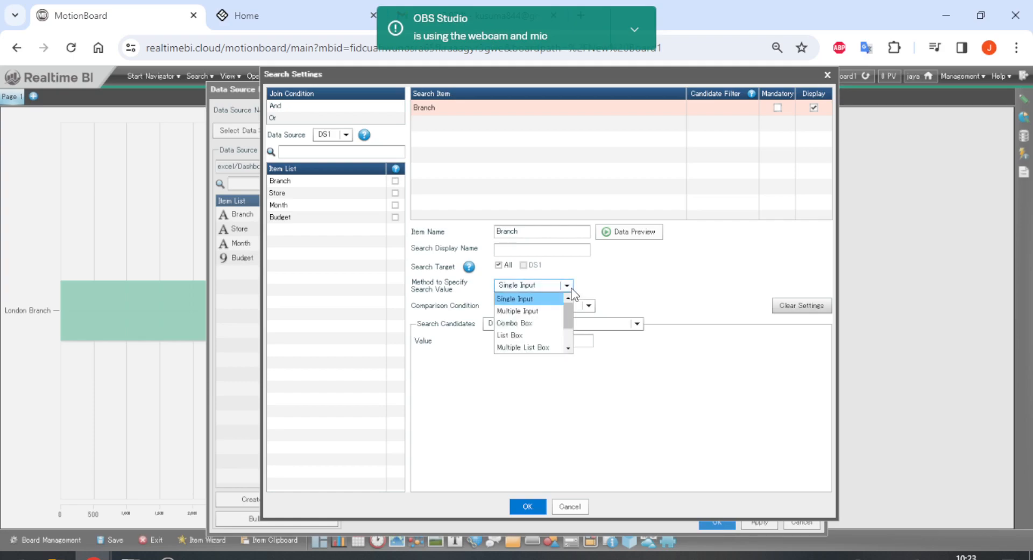
click(556, 311)
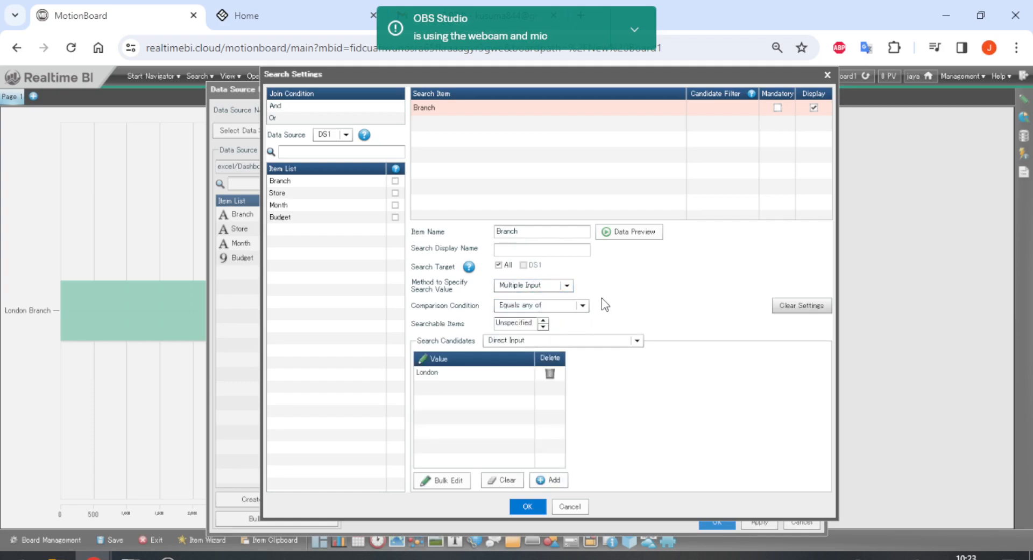
click(550, 479)
click(481, 387)
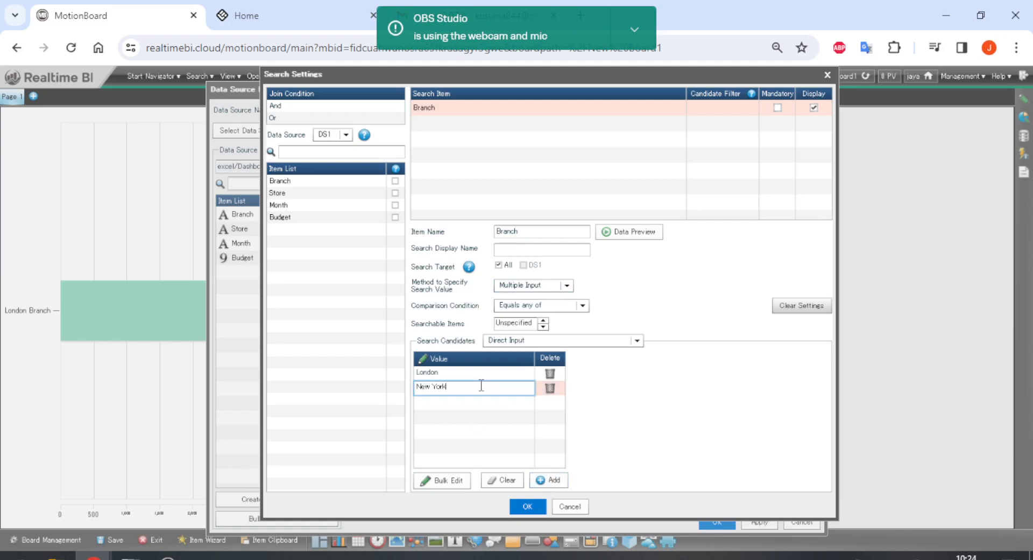
click(525, 506)
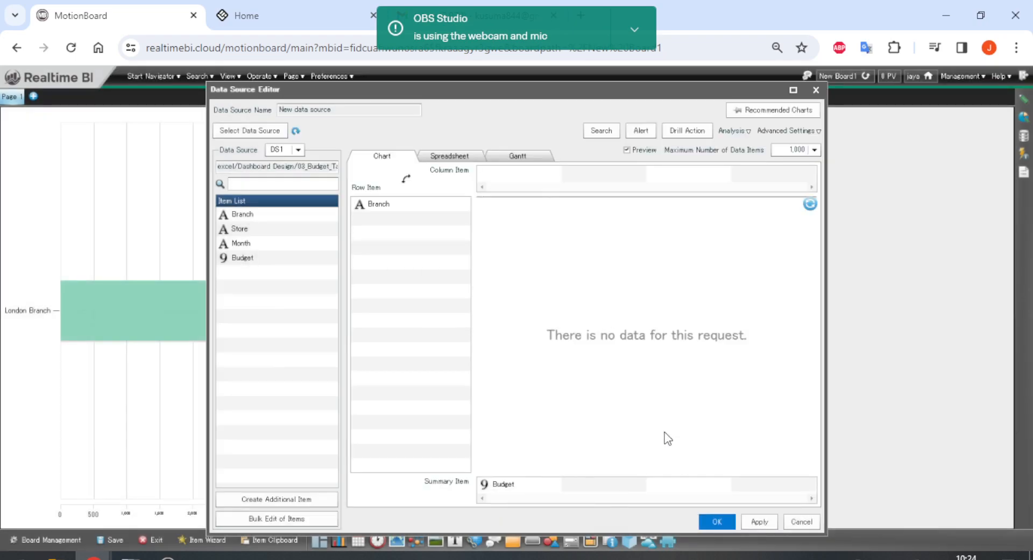
Step: Set the Branch comparison condition to Equals any of and replace the first candidate value with London Branch, copied from the data preview
click(616, 141)
click(515, 321)
click(525, 330)
click(474, 388)
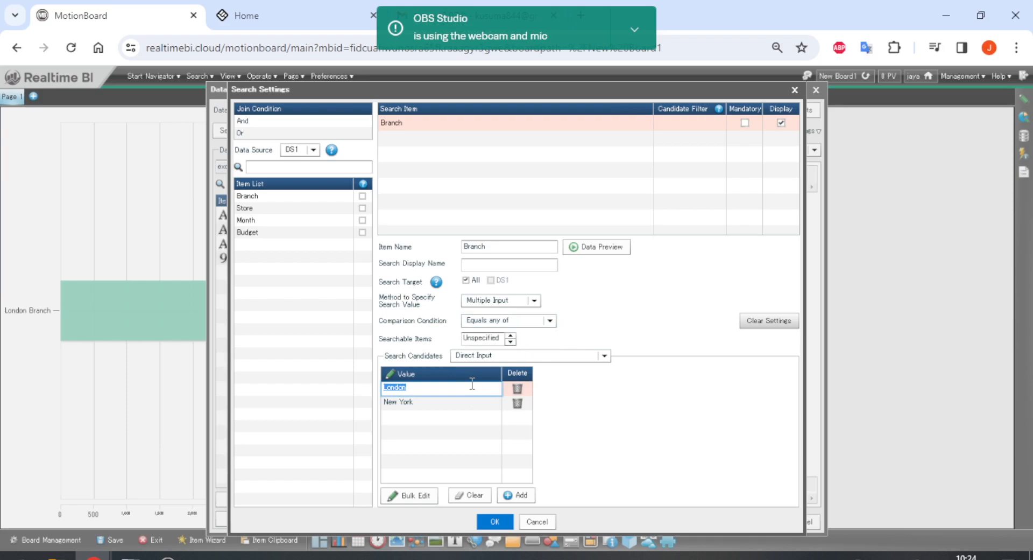
click(602, 247)
click(467, 238)
key(ctrl+c)
click(604, 181)
click(471, 392)
key(ctrl+v)
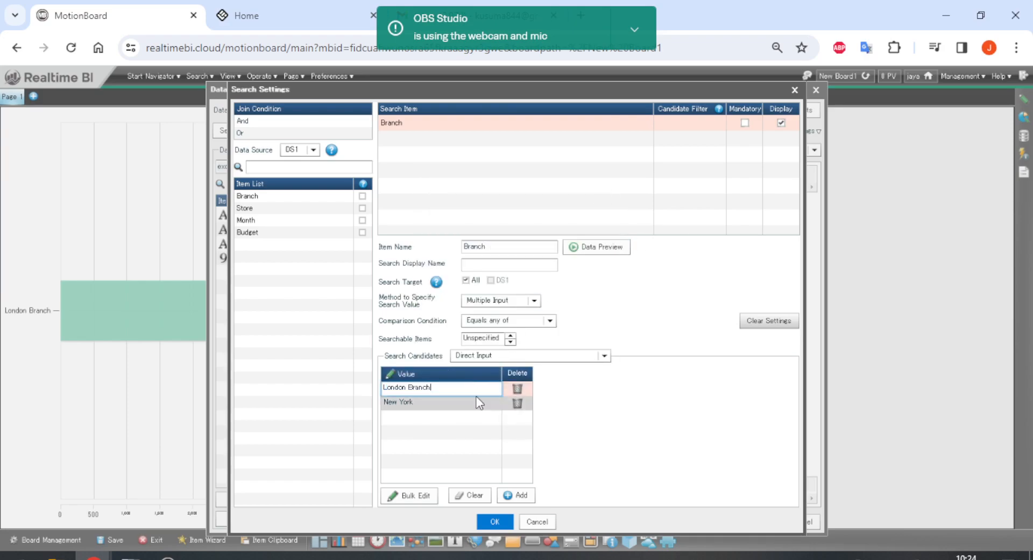
Step: Replace the second candidate value with New York Branch, copied from the data preview, and accept the search and data source settings
click(601, 247)
click(474, 261)
click(475, 259)
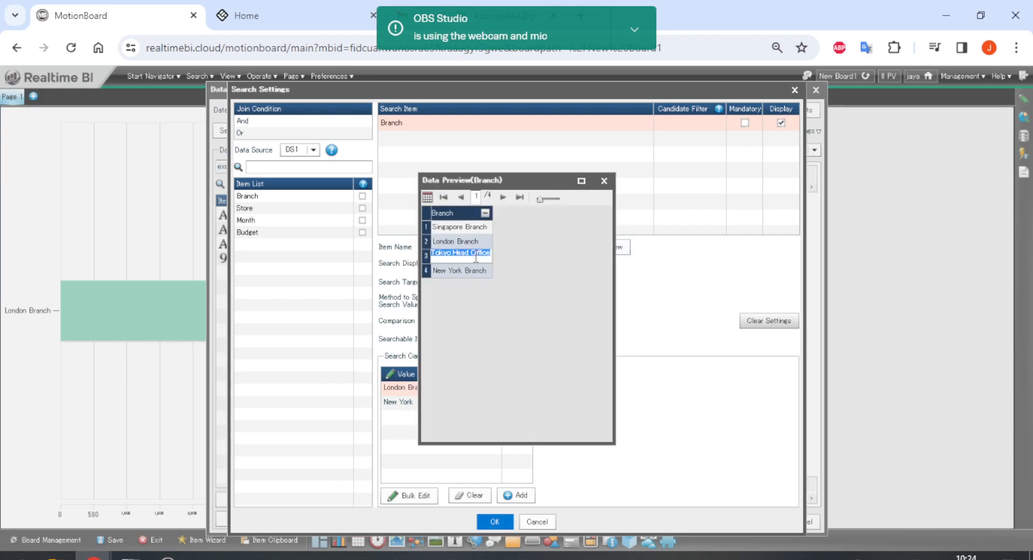
click(467, 272)
key(ctrl+c)
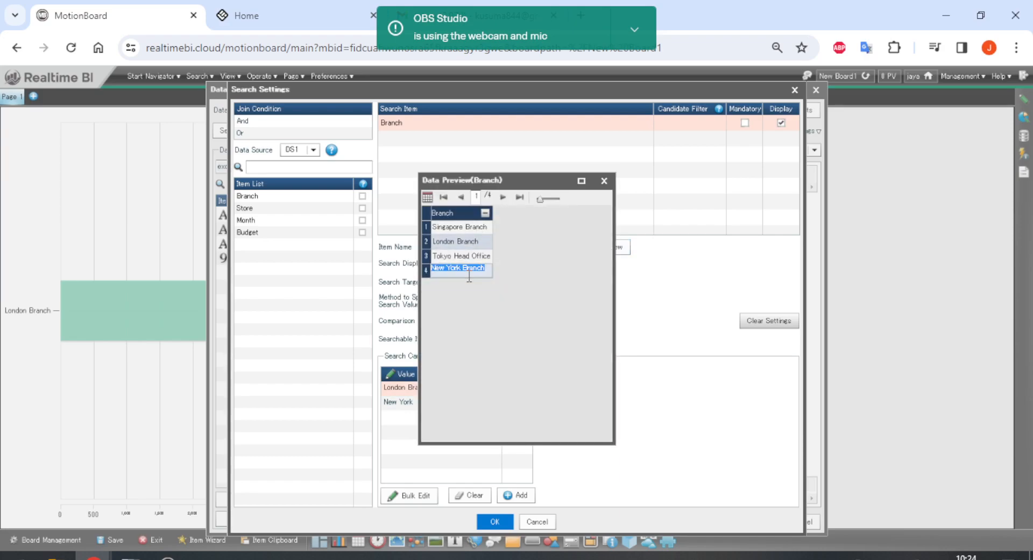
click(604, 181)
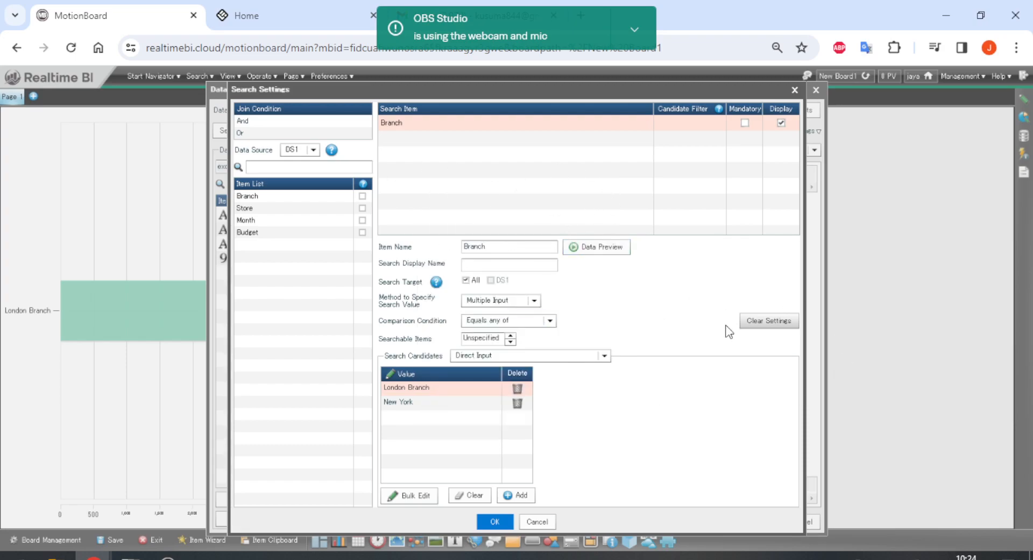
click(447, 407)
key(ctrl+v)
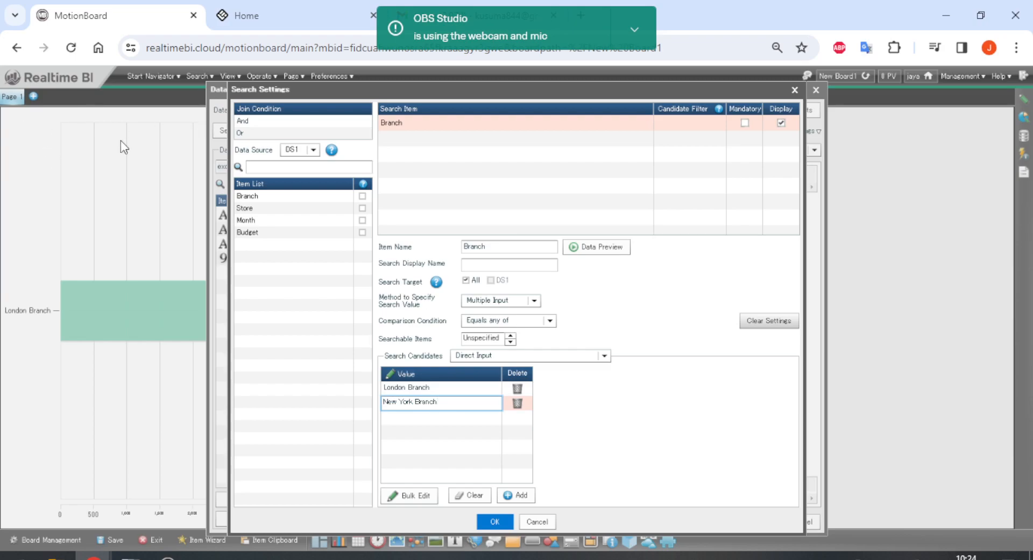
click(507, 521)
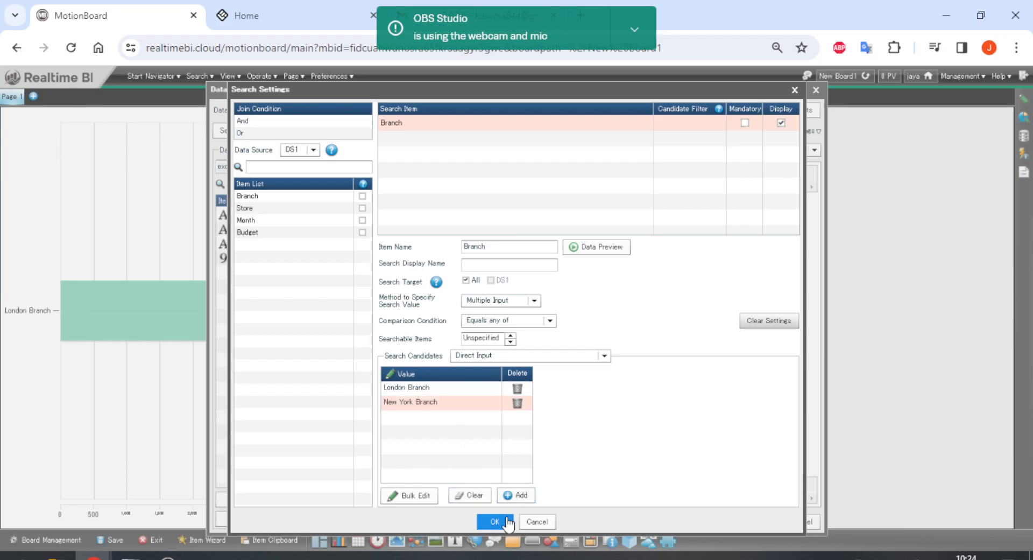
mouse_move(631, 386)
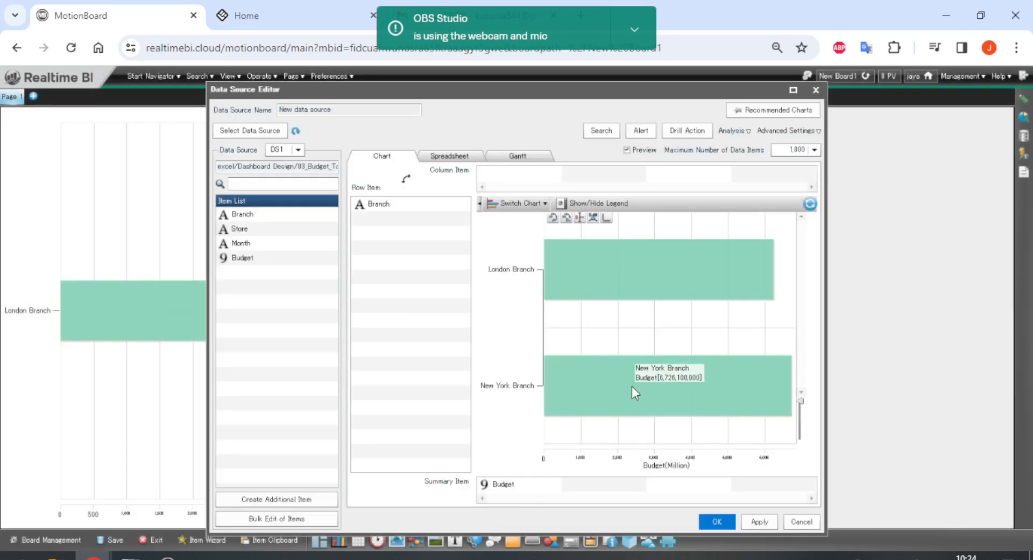
click(718, 521)
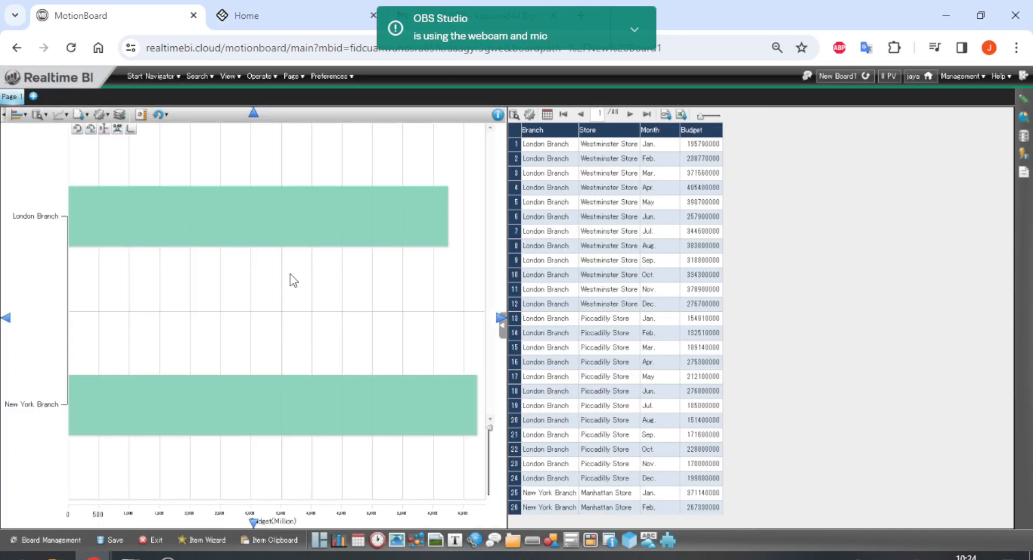
Step: Reopen the bar chart's Branch search settings and set the method to specify the search value to Combo Box
right_click(506, 175)
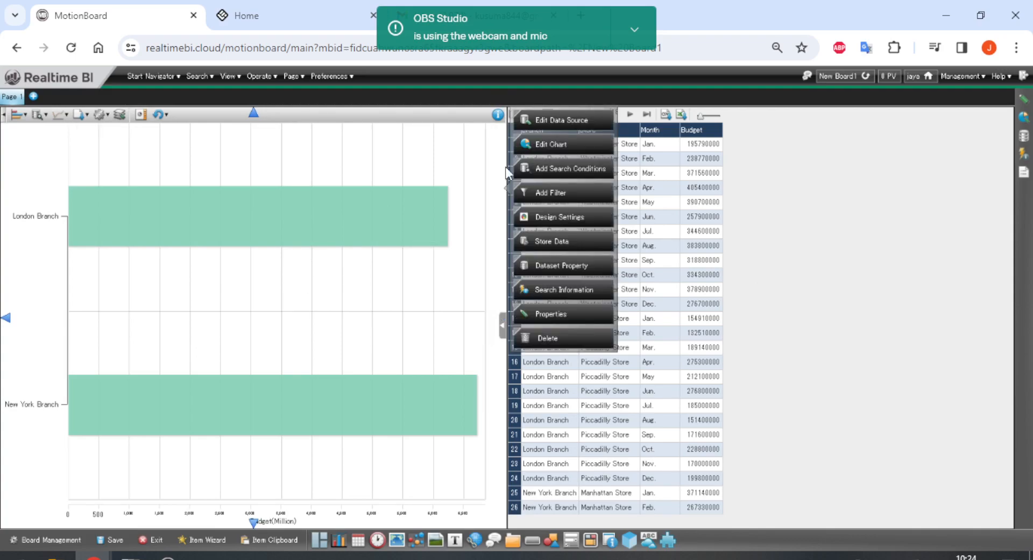
click(538, 119)
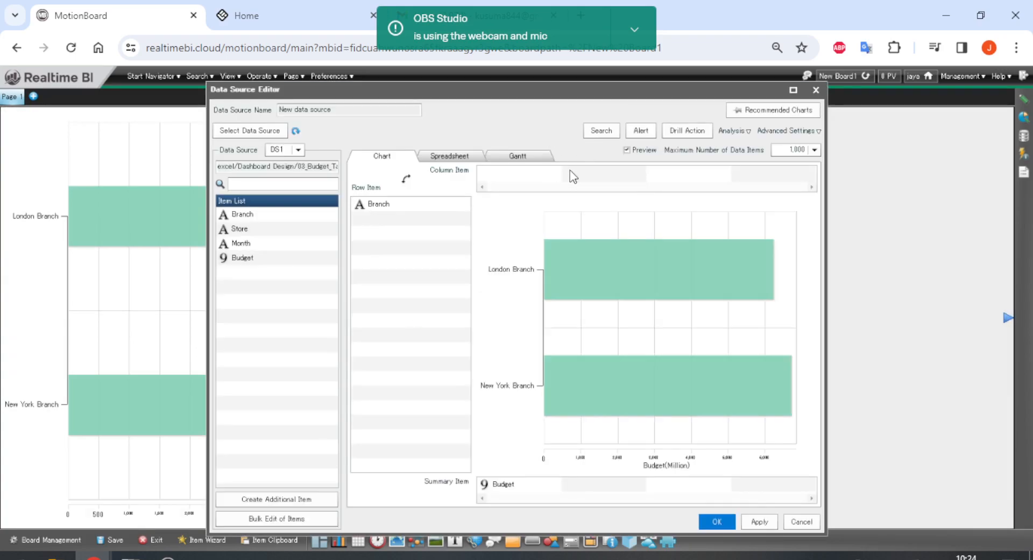
click(603, 132)
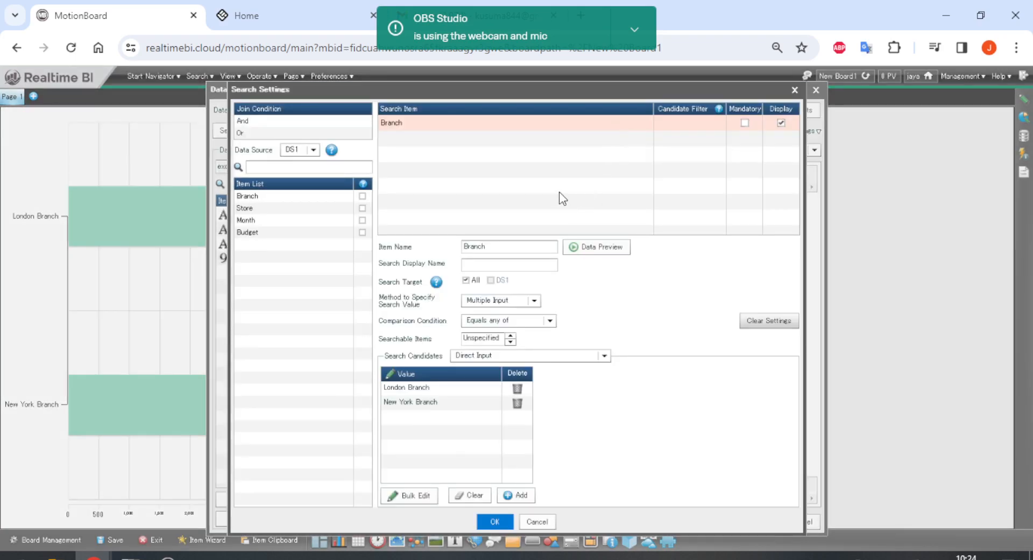
click(518, 303)
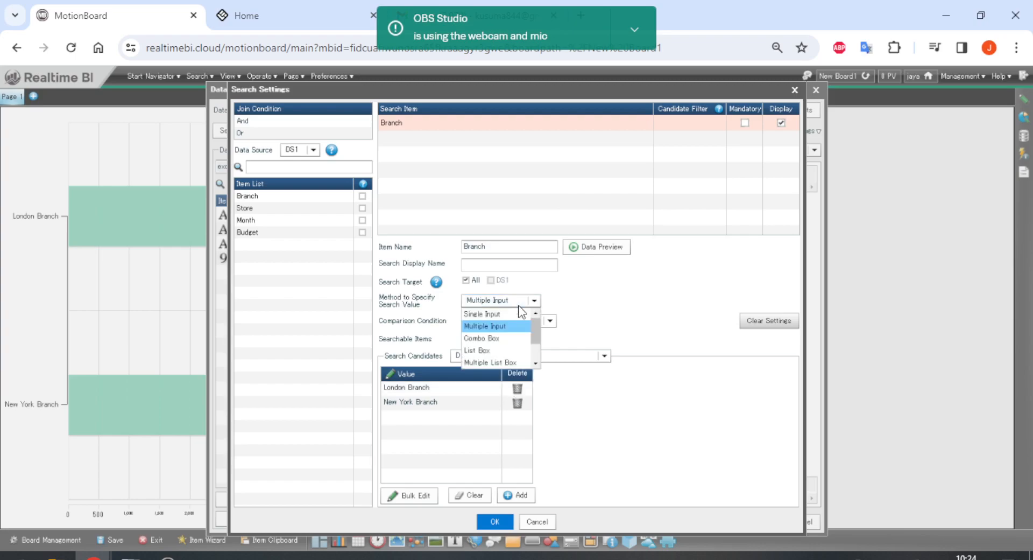
click(508, 338)
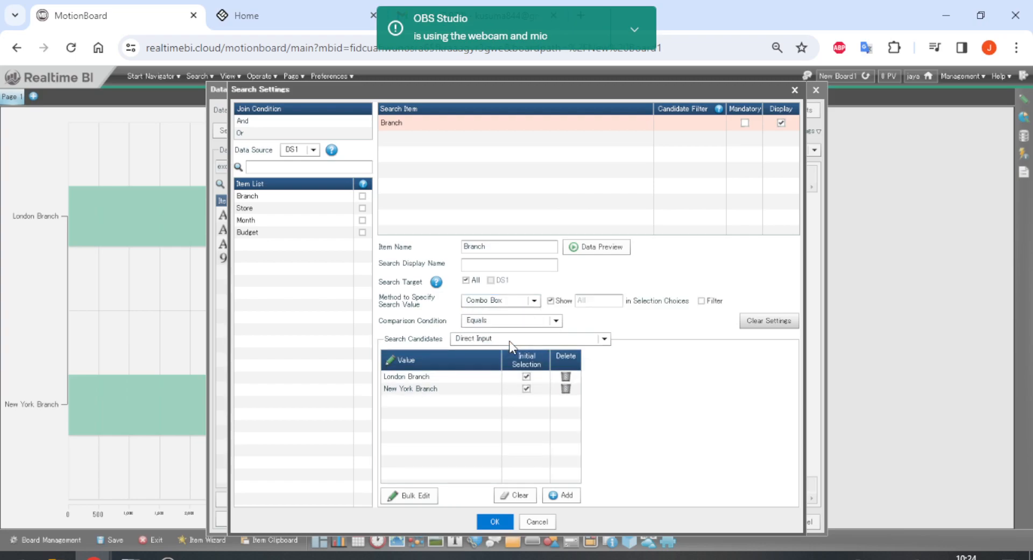
Step: Try List Box as the method to specify the Branch search value and look through the remaining methods
click(512, 307)
click(506, 338)
click(515, 301)
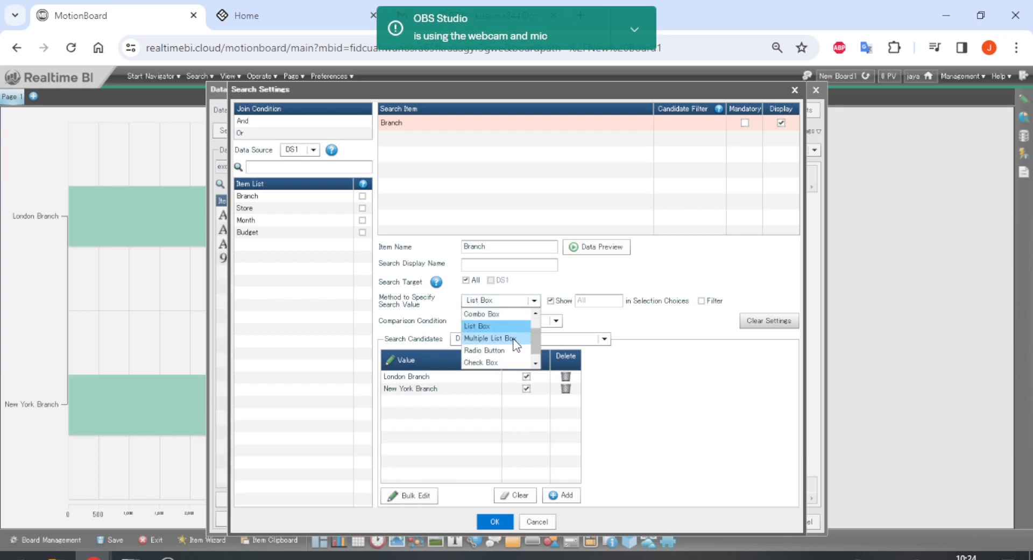
scroll(515, 339, down, 1)
click(624, 362)
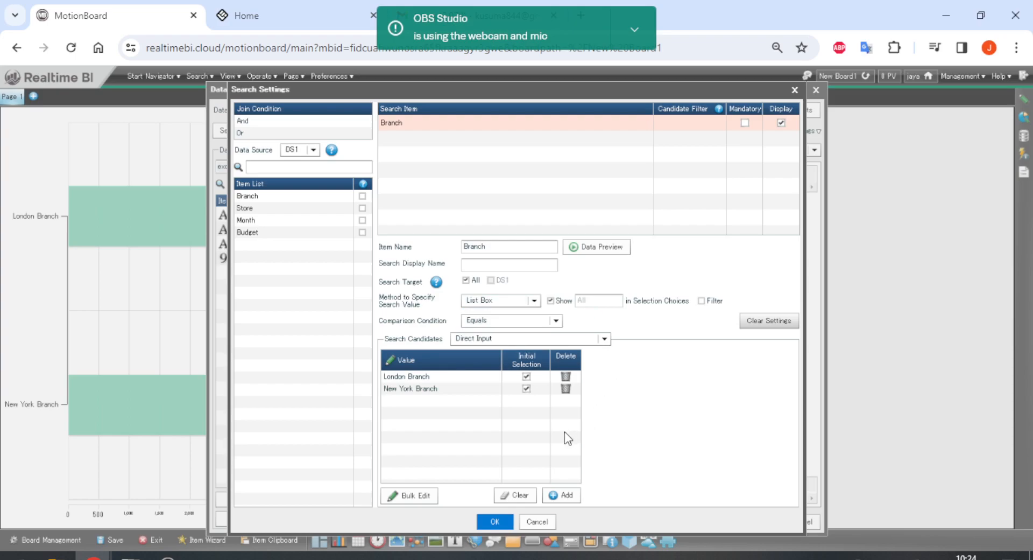
Step: Set the Branch search candidates to Value of Other Items and the search value method to Combo Box
click(550, 339)
click(536, 363)
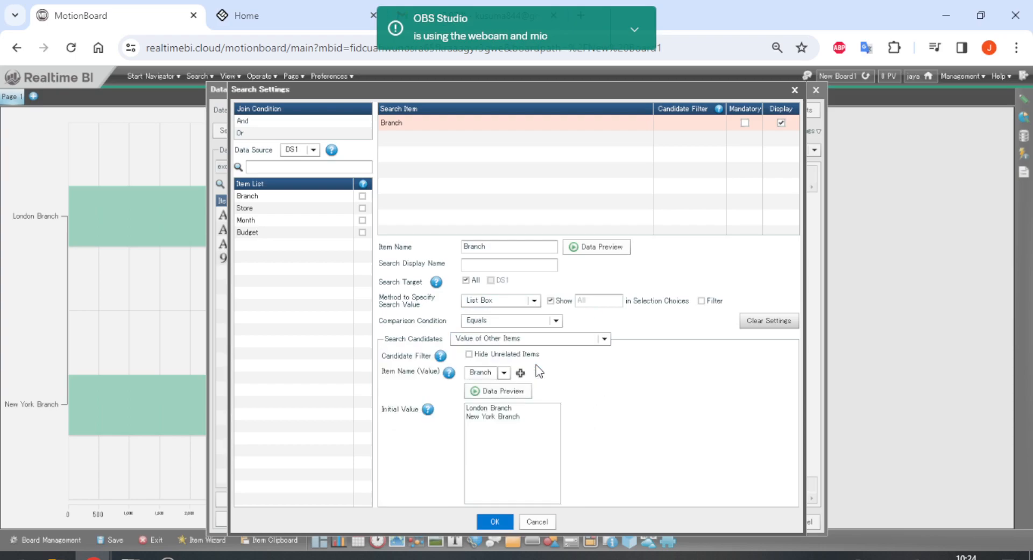
click(544, 339)
click(528, 302)
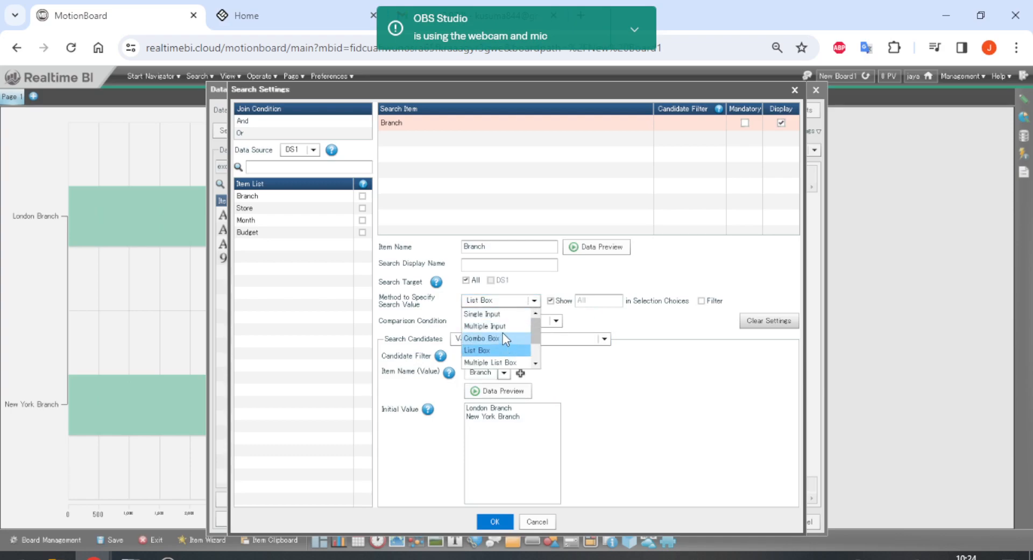
click(506, 336)
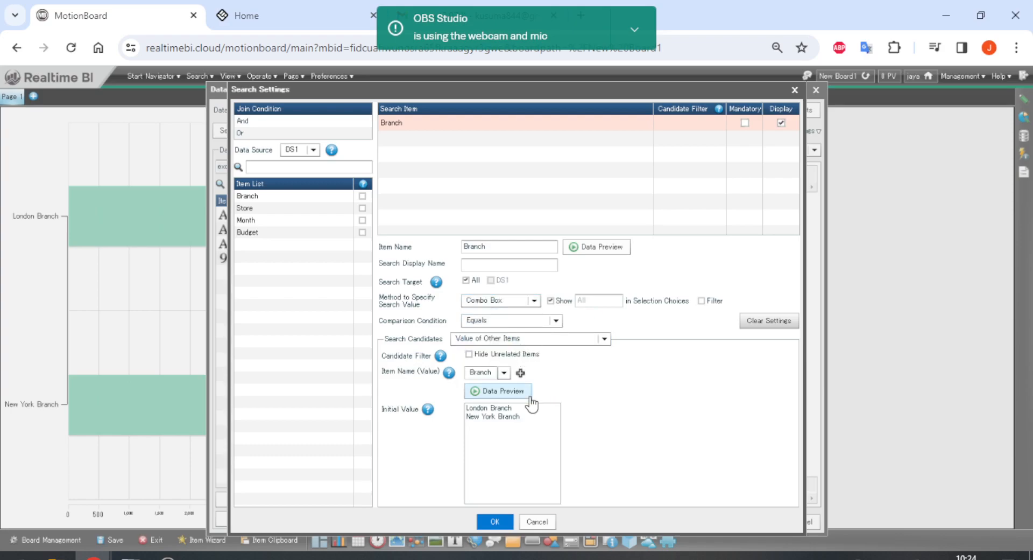
click(528, 338)
click(525, 376)
click(533, 338)
click(532, 365)
Step: Remove New York Branch from the initial values, keeping London Branch, and accept the search and data source settings
click(521, 417)
drag(521, 416, 445, 414)
key(BackSpace)
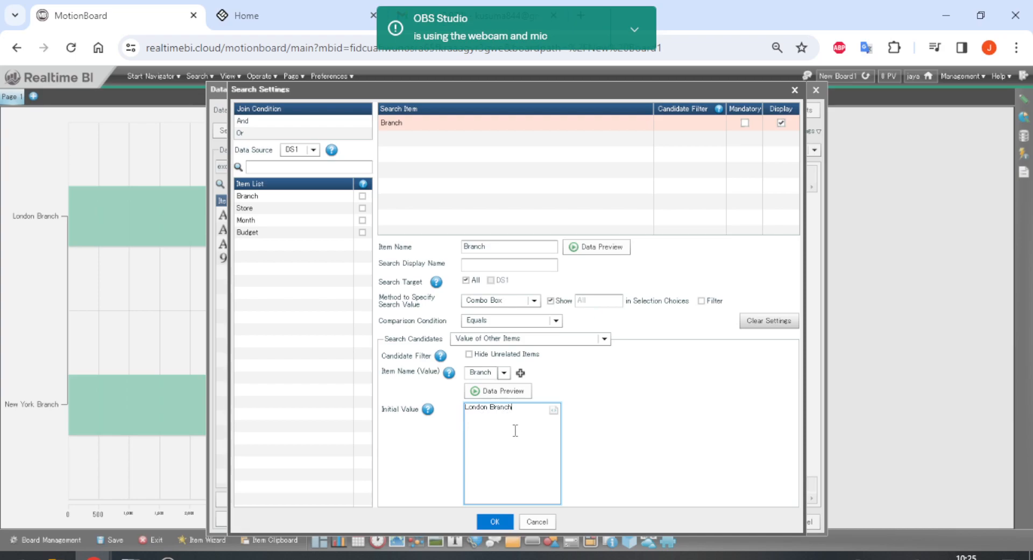
click(495, 521)
click(709, 521)
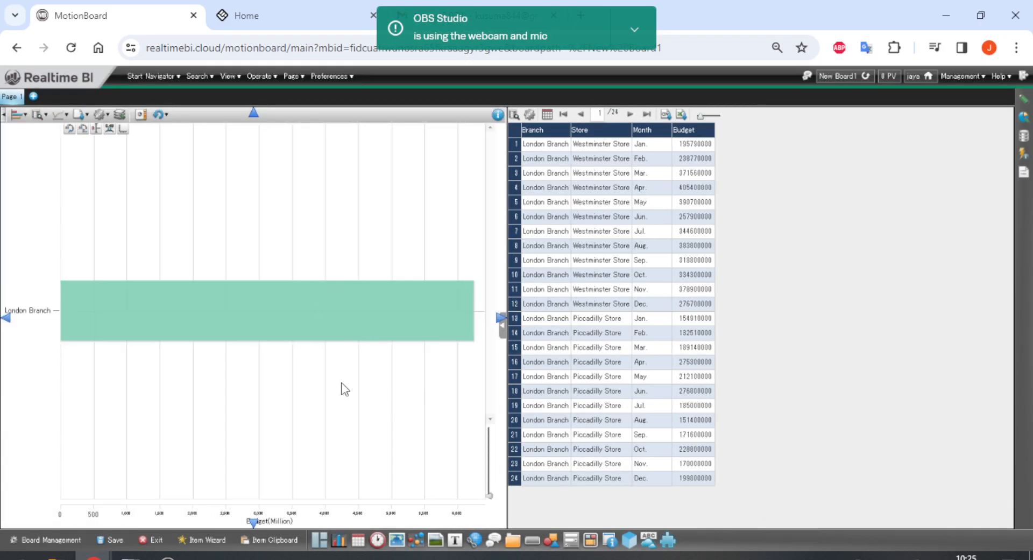
Step: Add a filter component in a new area above the Branch Summary bar chart
click(300, 229)
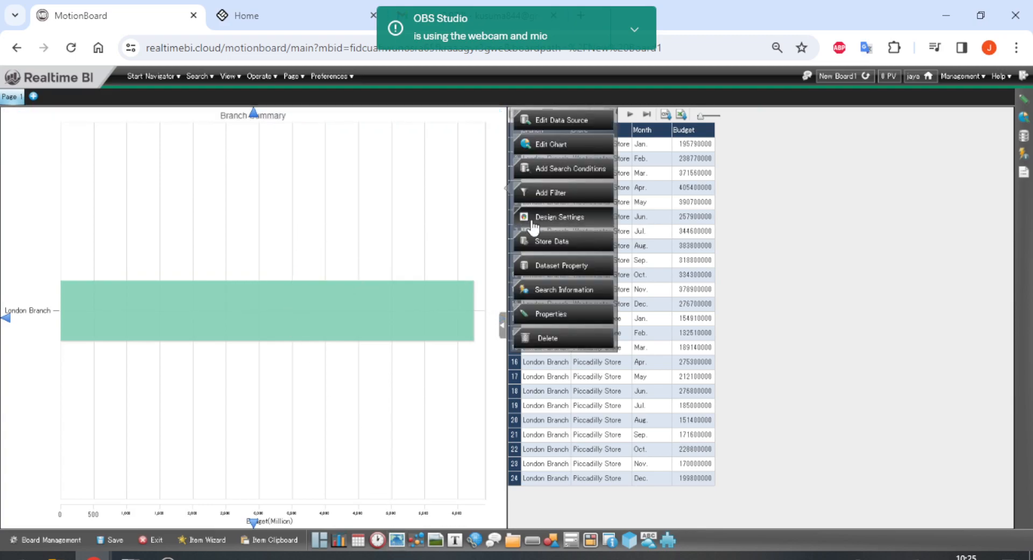
click(898, 233)
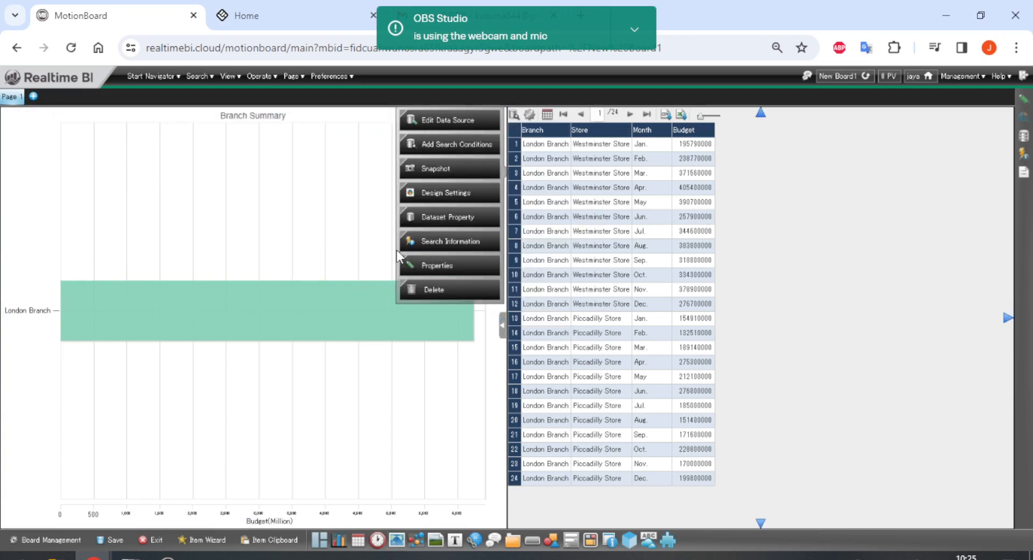
click(336, 195)
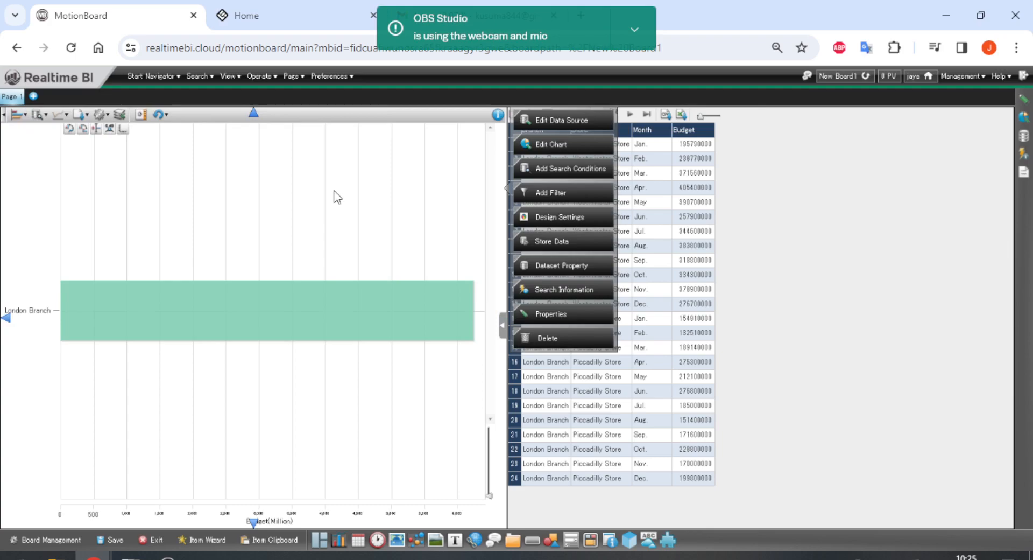
click(529, 199)
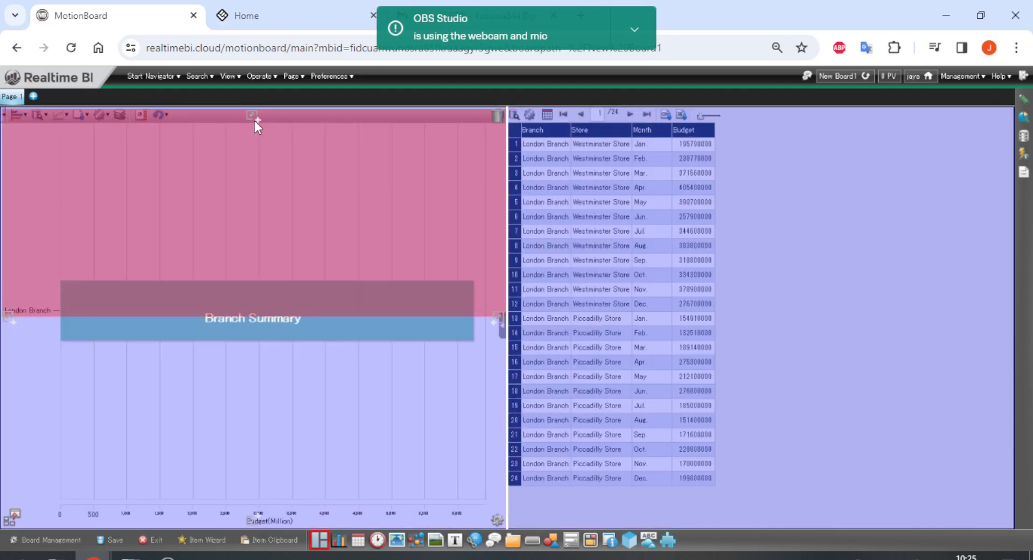
click(253, 118)
Step: Delete the filter component and remove the empty layout area above the Branch Summary chart
right_click(184, 280)
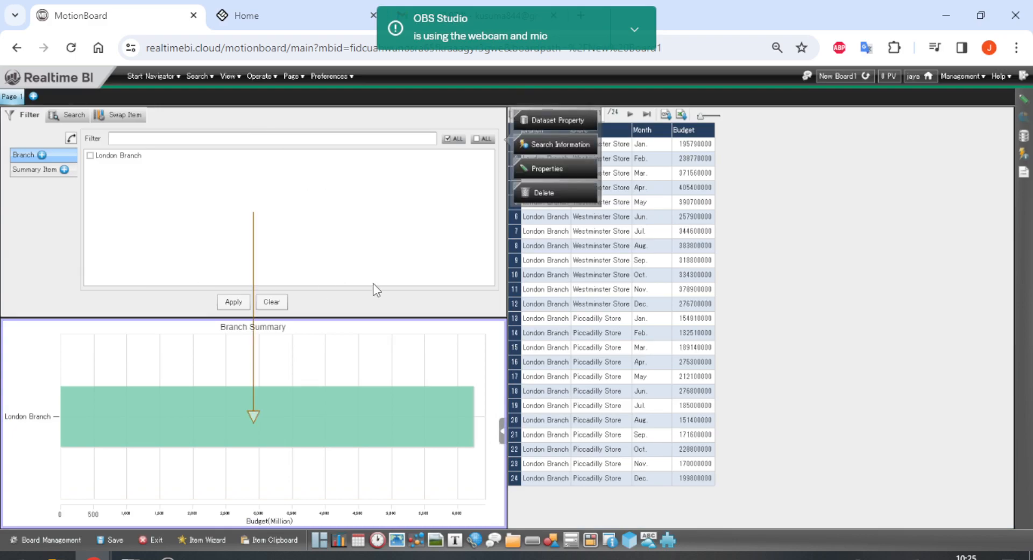
click(586, 192)
click(487, 328)
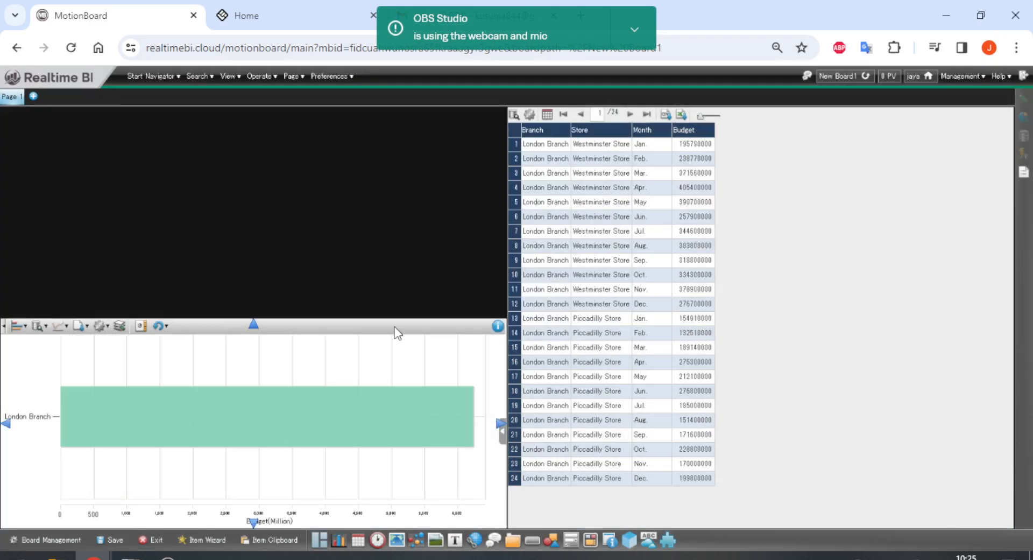
click(316, 546)
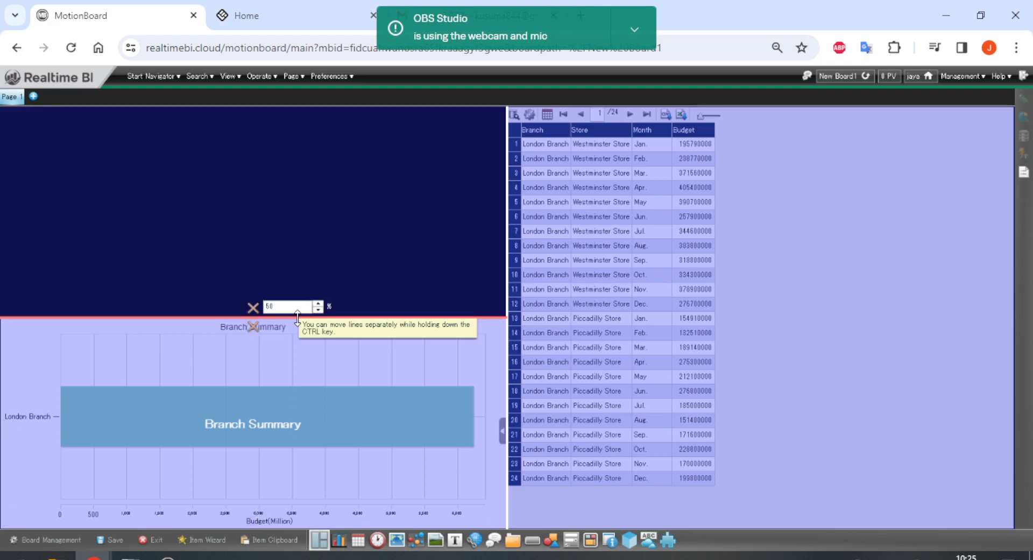
click(253, 308)
click(459, 328)
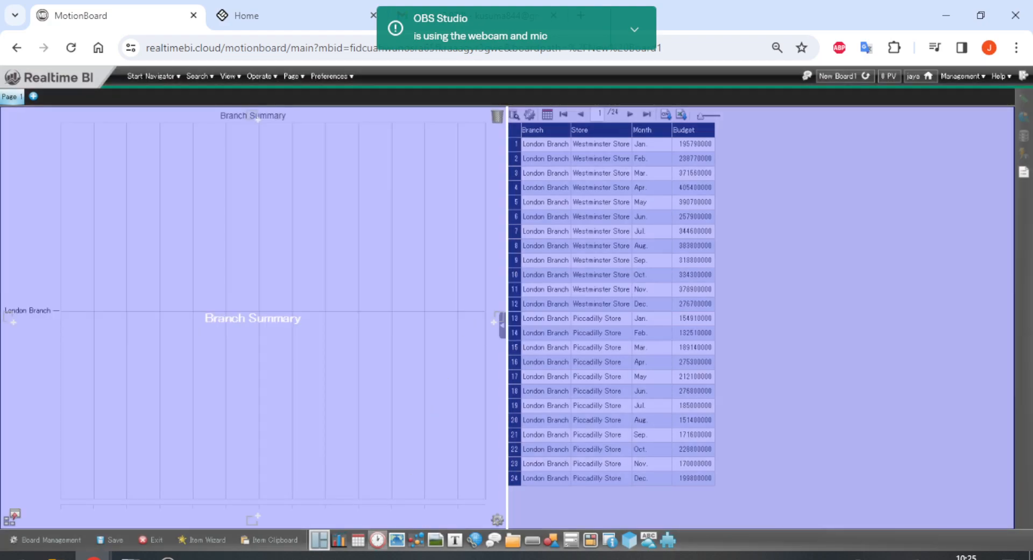
click(321, 540)
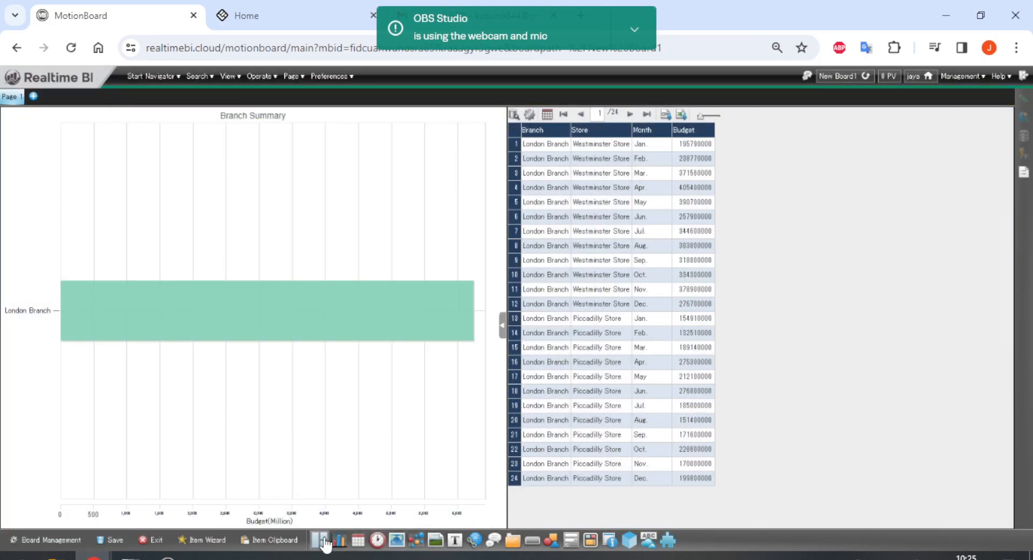
click(342, 395)
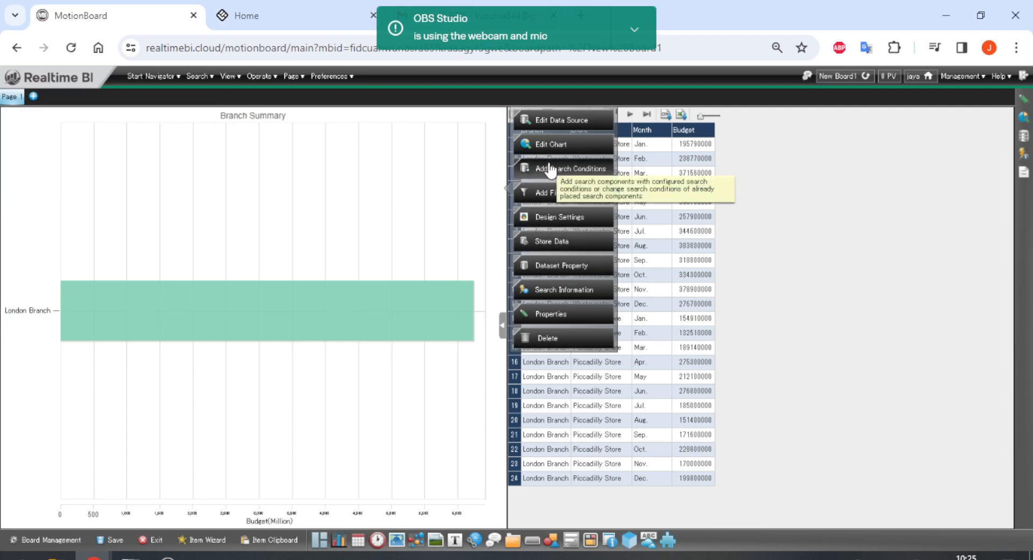
click(562, 120)
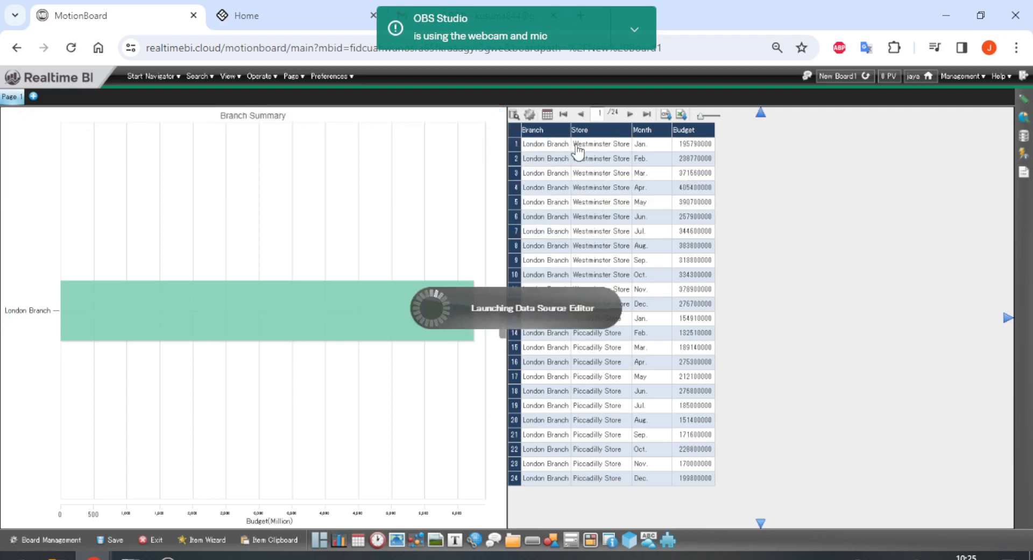
click(827, 102)
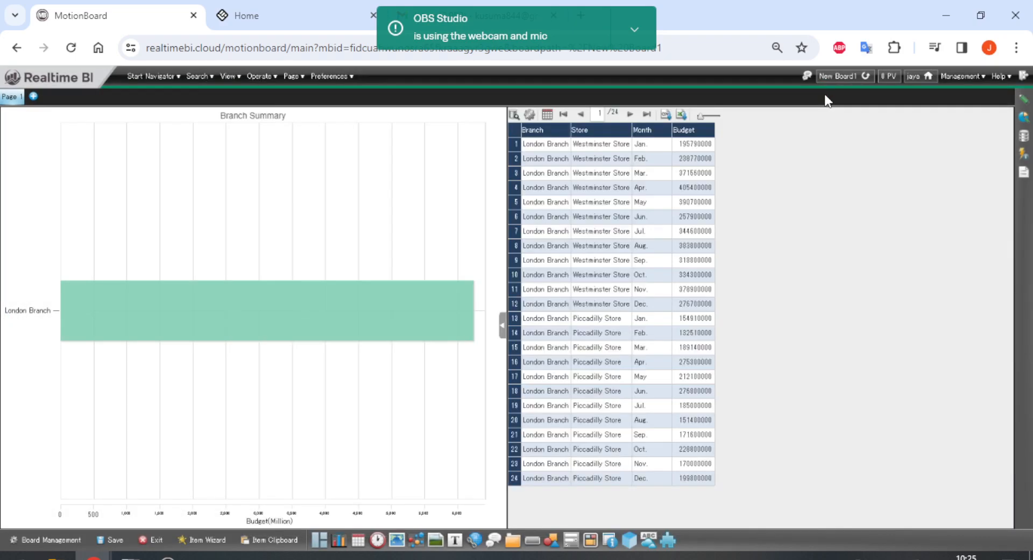
mouse_move(327, 258)
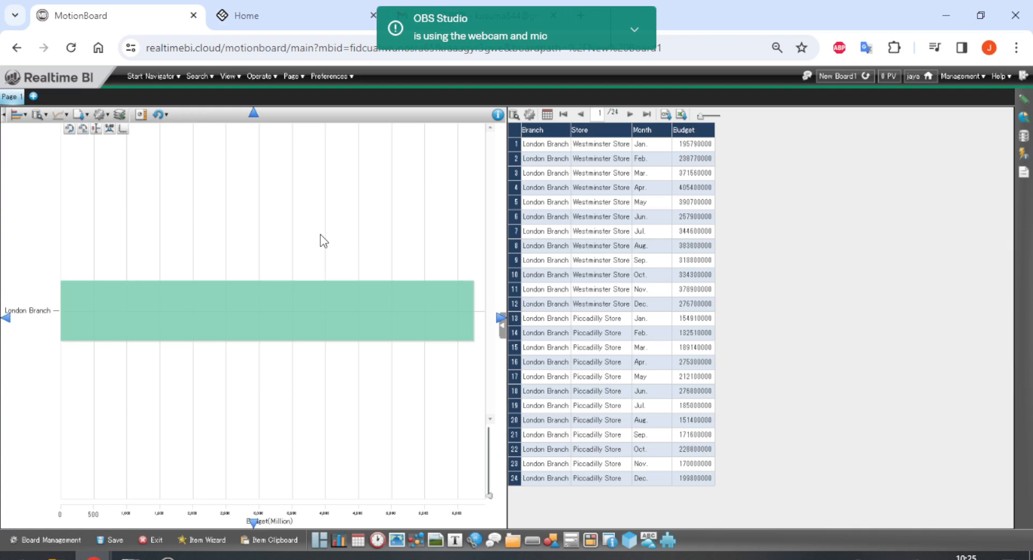
mouse_move(502, 206)
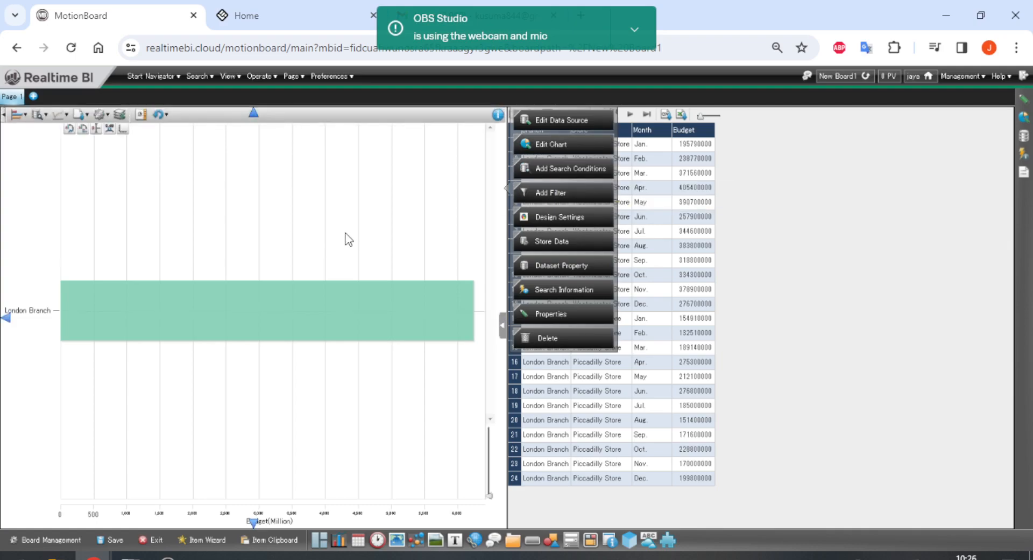
Step: Examine the available methods for specifying the Branch search value in the bar chart's search settings, and close the editors without changes
click(540, 120)
click(601, 131)
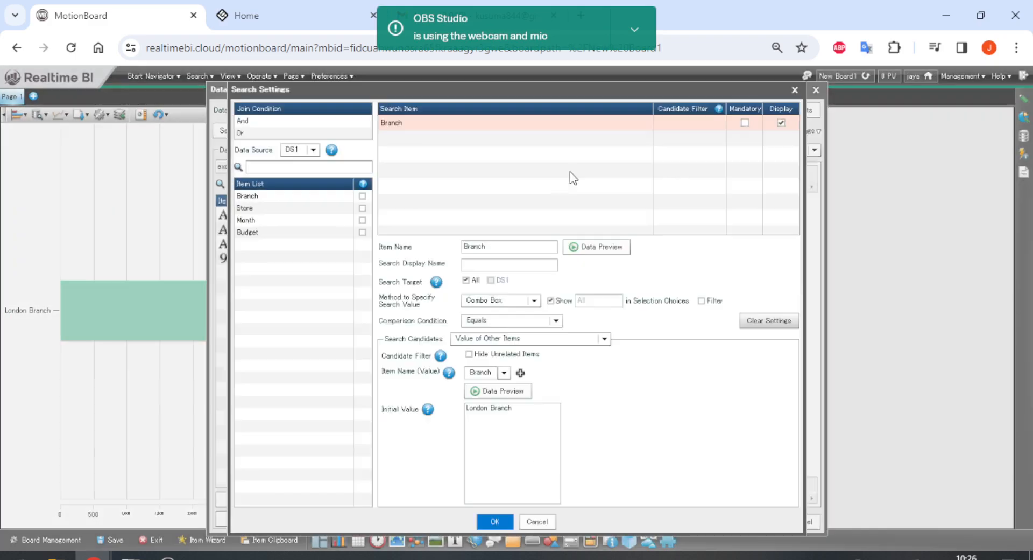
click(476, 302)
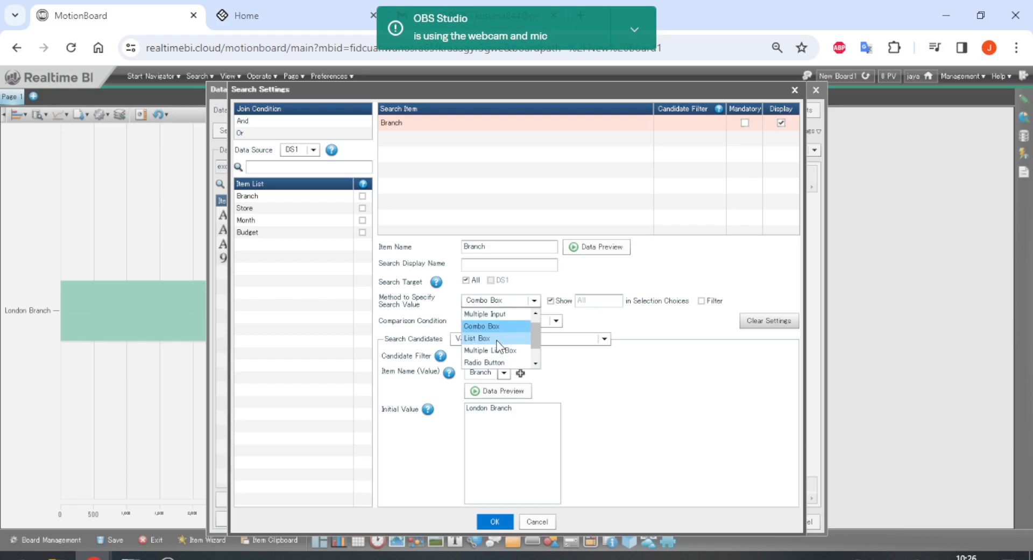
scroll(495, 361, down, 2)
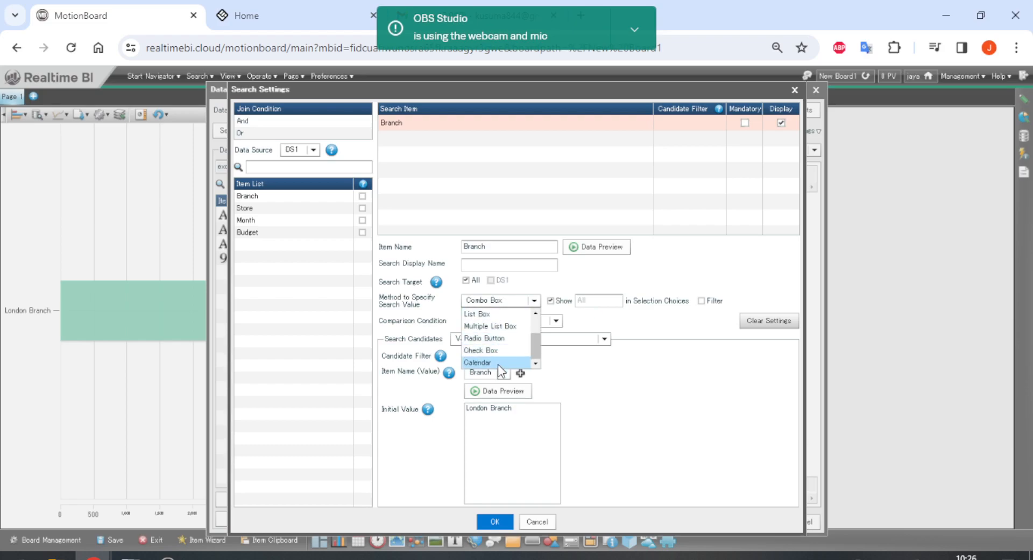
click(461, 325)
click(499, 303)
scroll(501, 342, up, 1)
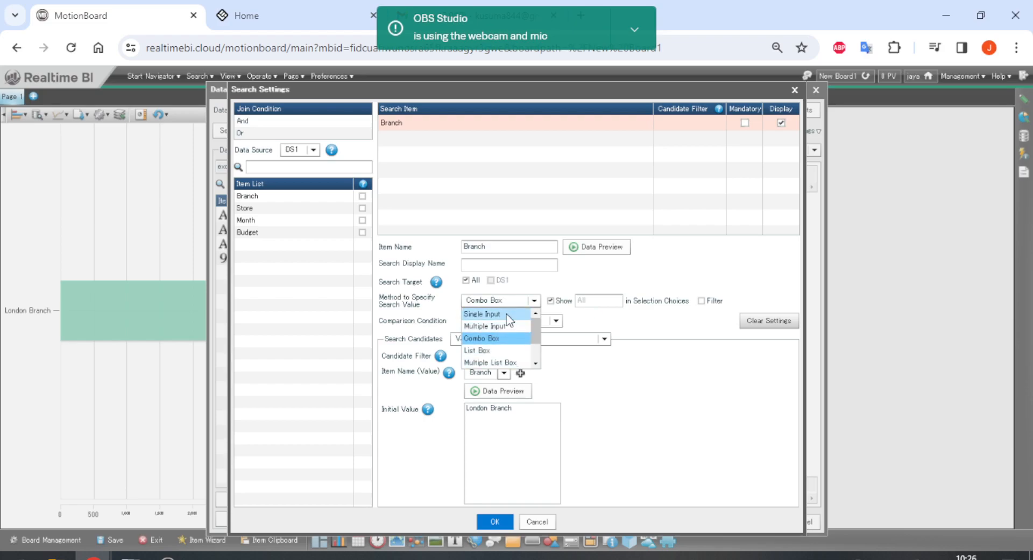
scroll(505, 351, down, 3)
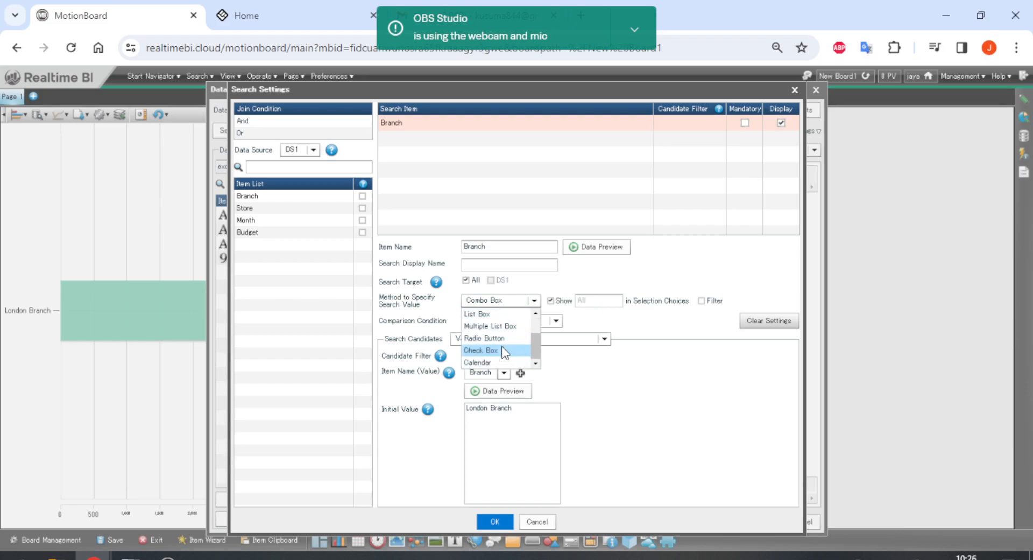
click(722, 367)
click(795, 89)
click(816, 90)
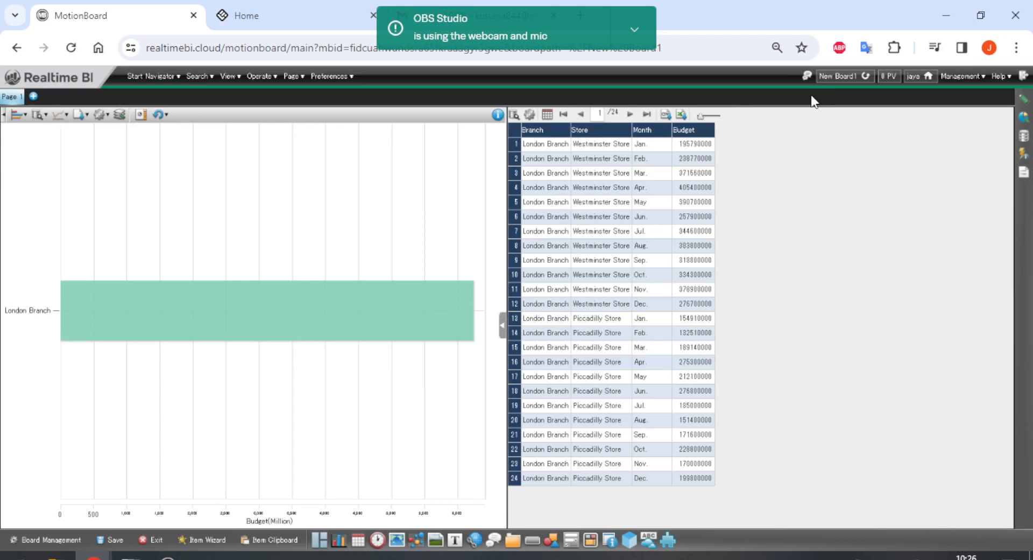
Step: Add the defined Branch search condition as a combo box in a new area above the Branch Summary chart
mouse_move(531, 159)
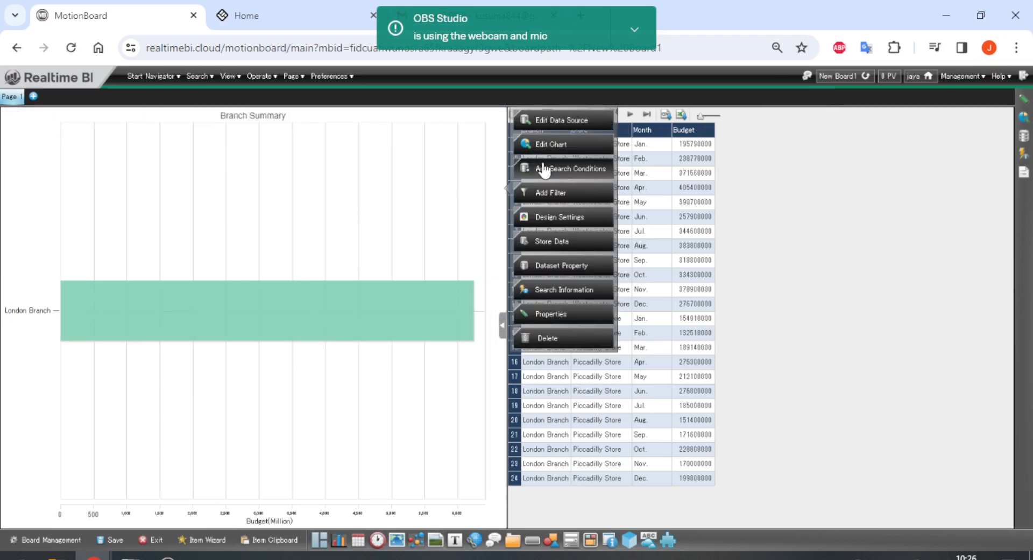
mouse_move(367, 211)
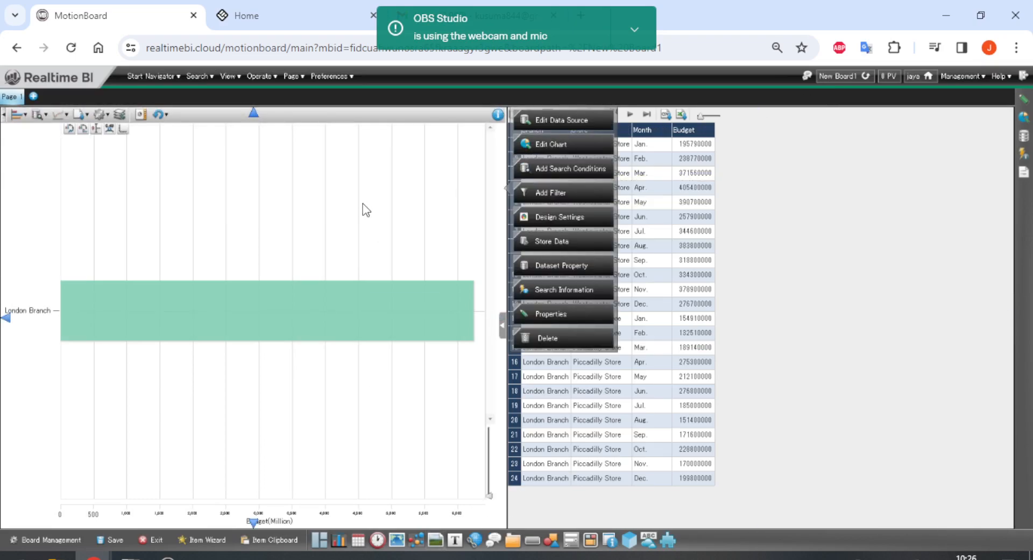
click(562, 168)
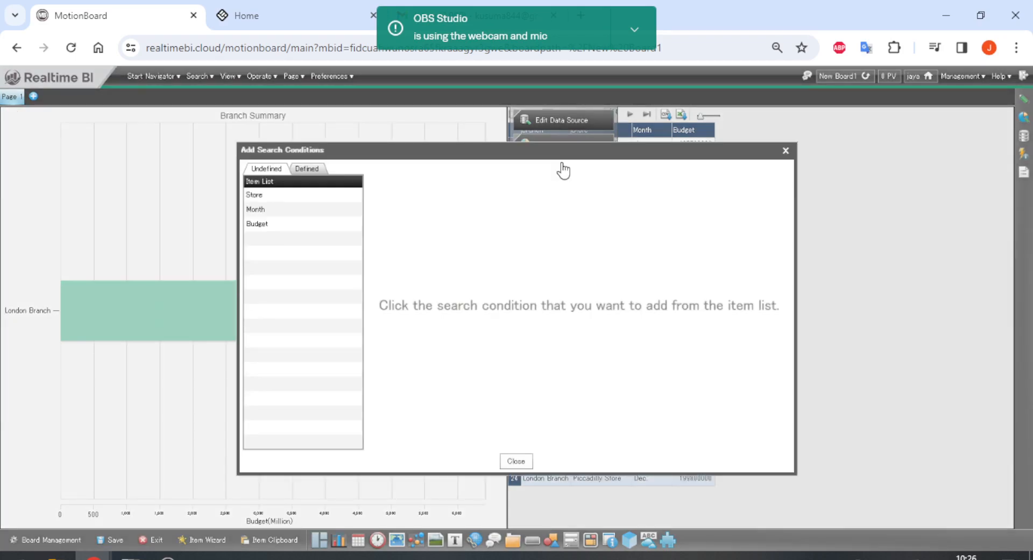
click(309, 167)
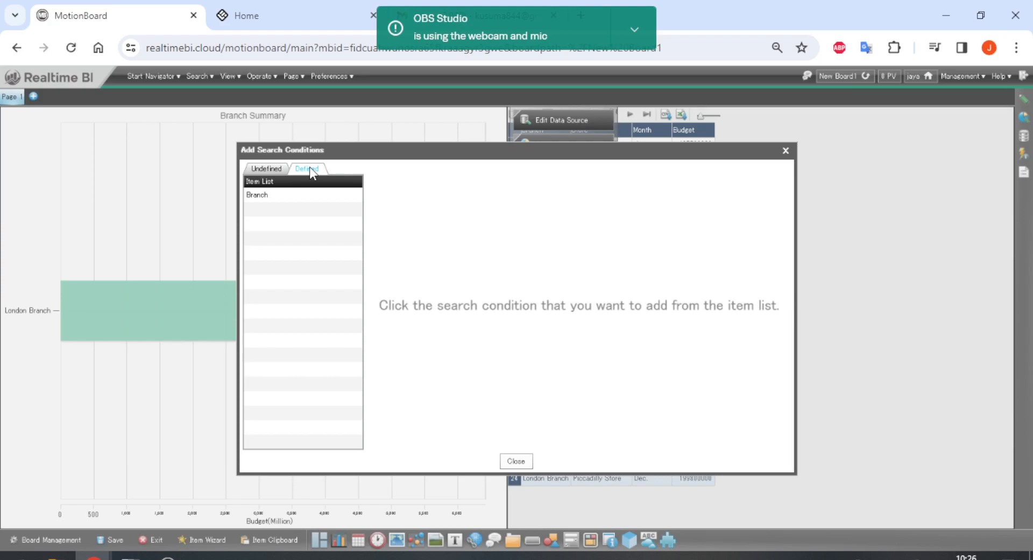
click(318, 194)
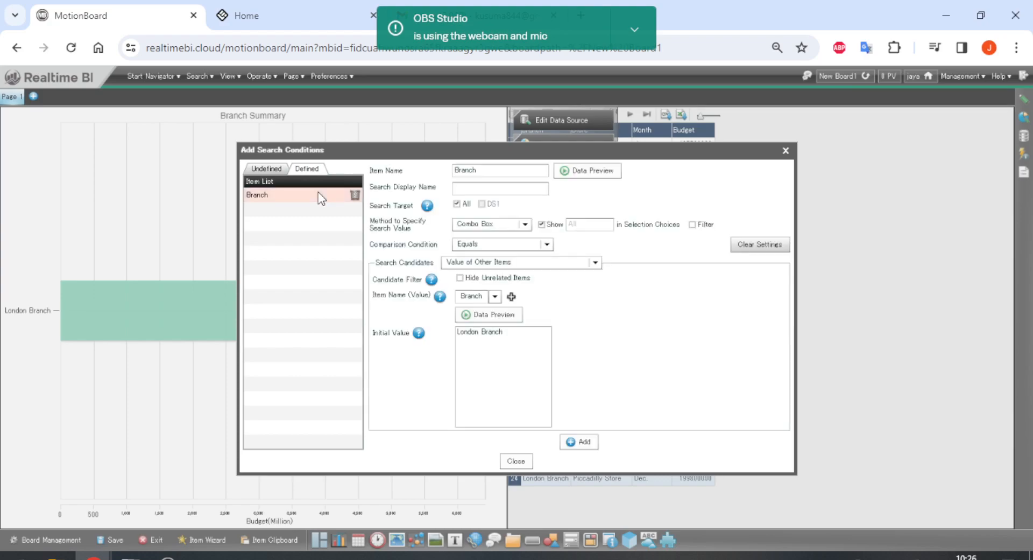
click(579, 443)
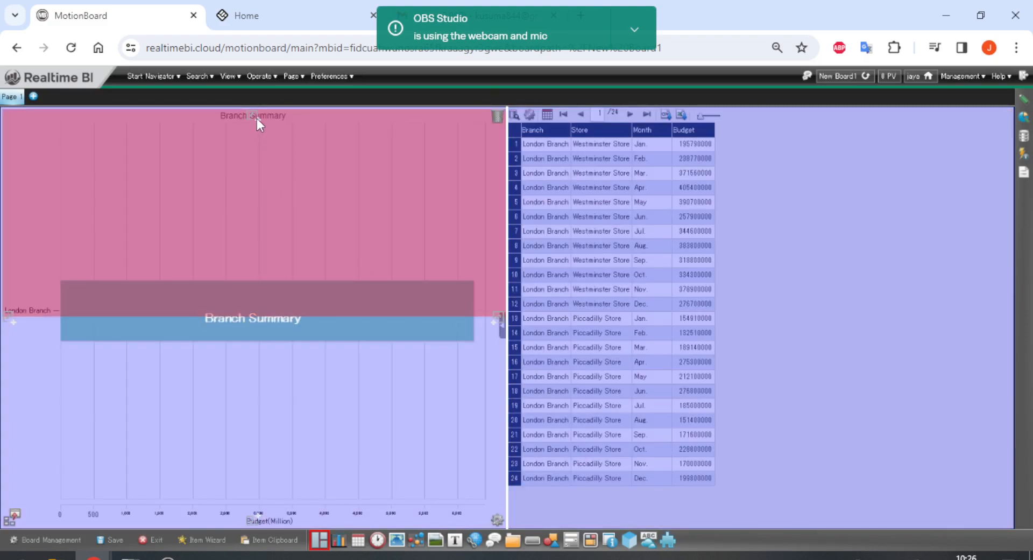
click(257, 119)
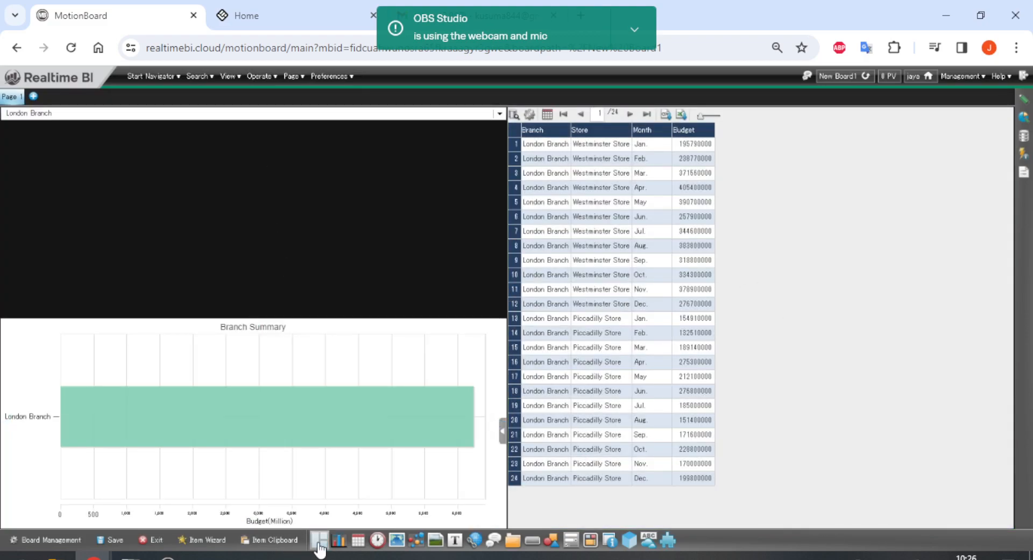
Step: Shrink the Branch combo box area to a thin strip so the Branch Summary chart fills the remaining height
click(319, 540)
drag(252, 316, 281, 127)
click(323, 538)
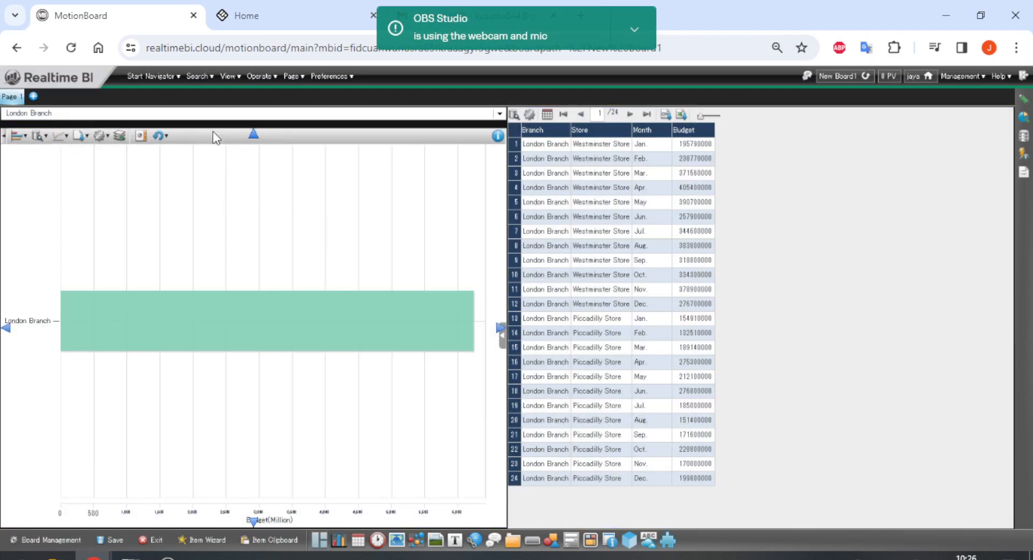
Step: Filter the chart with the Branch combo box by Singapore Branch, New York Branch and Tokyo Head Office in turn, ending on All
click(482, 116)
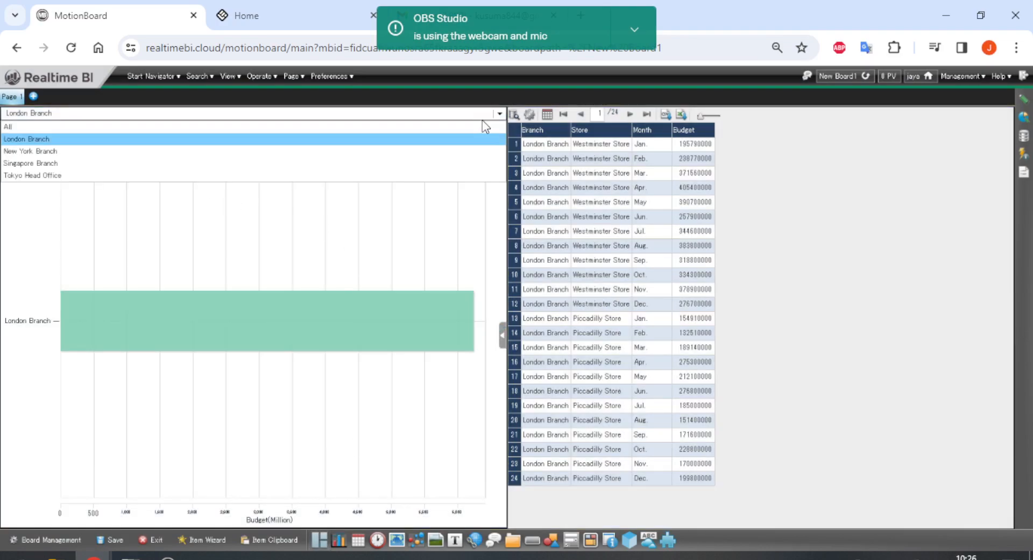
click(381, 164)
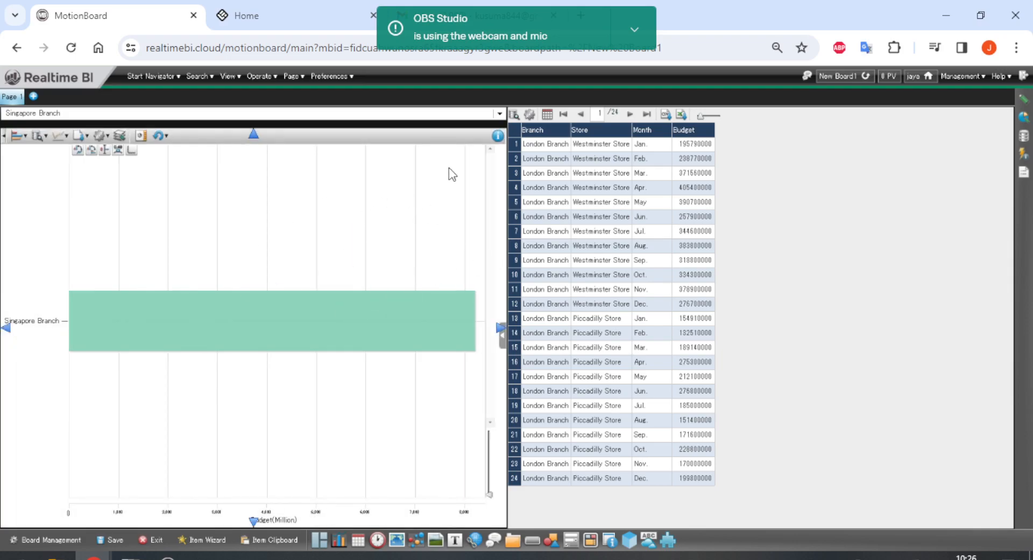
click(468, 123)
click(449, 115)
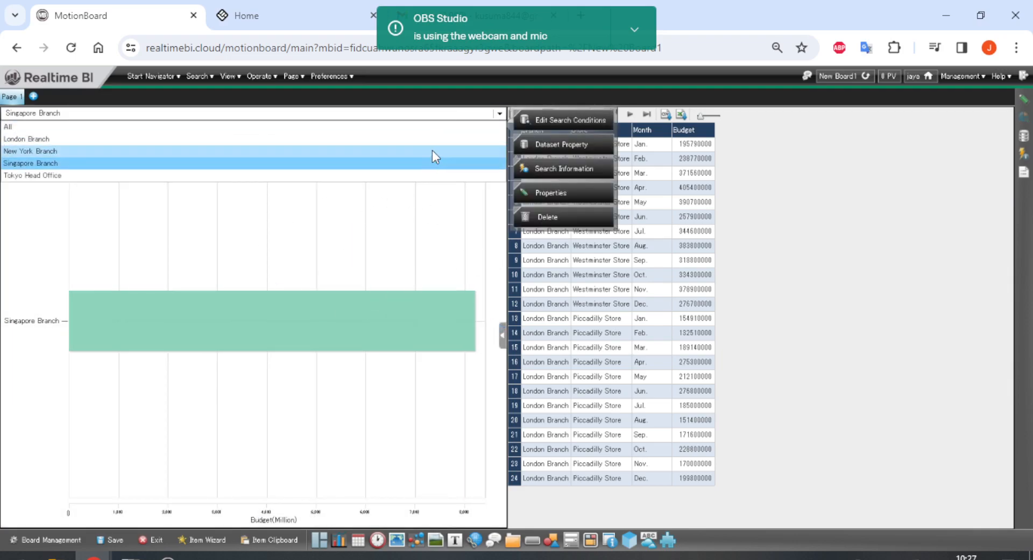
click(432, 150)
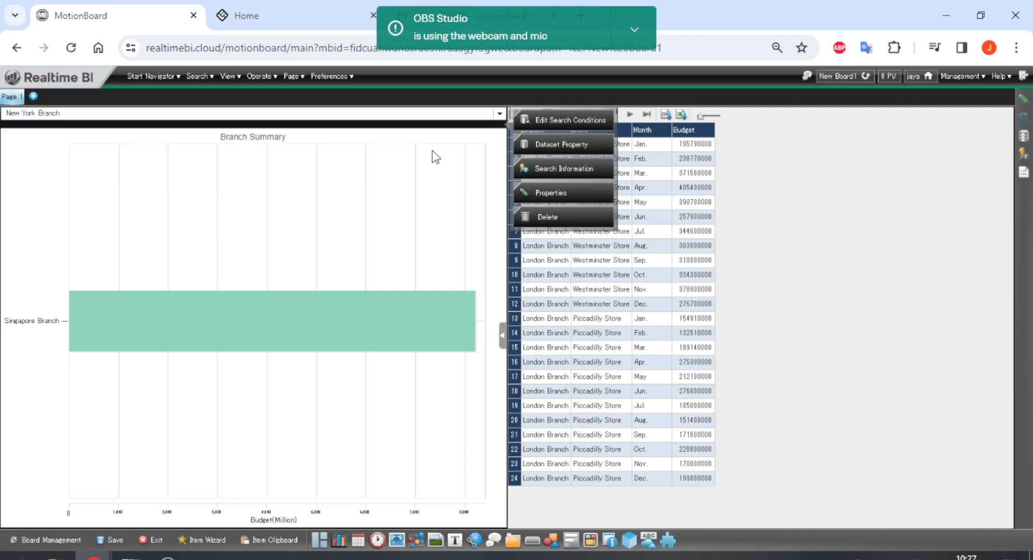
click(433, 113)
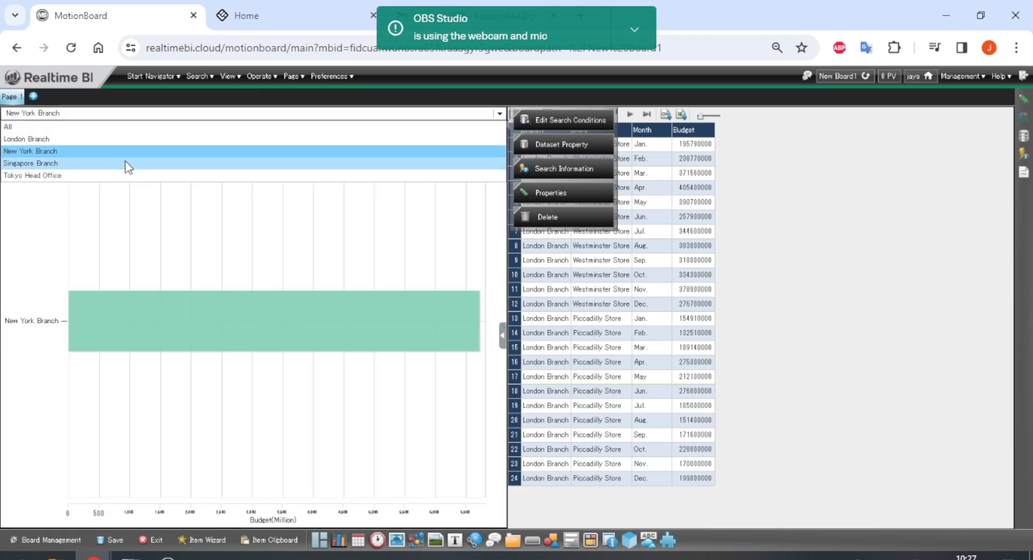
click(134, 171)
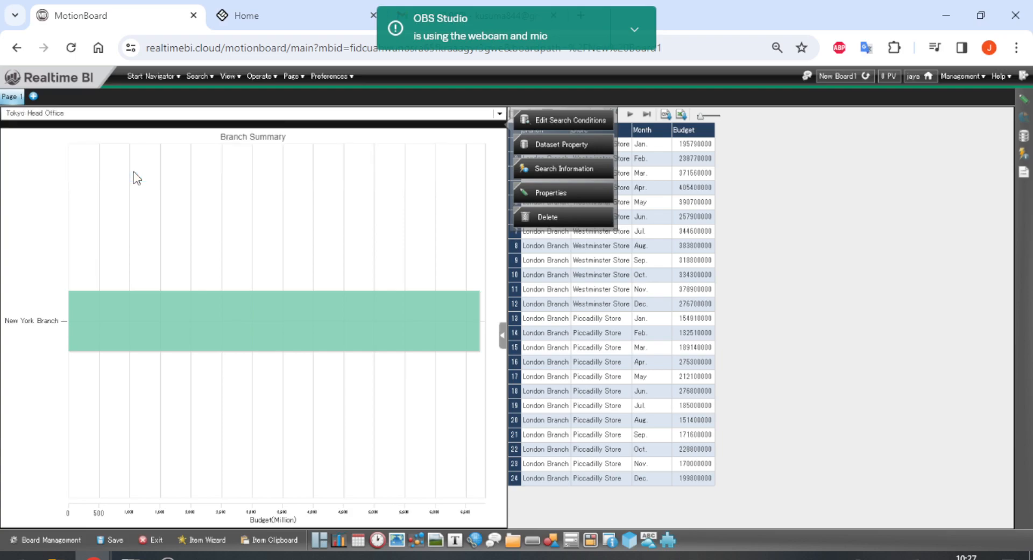
click(506, 114)
click(392, 131)
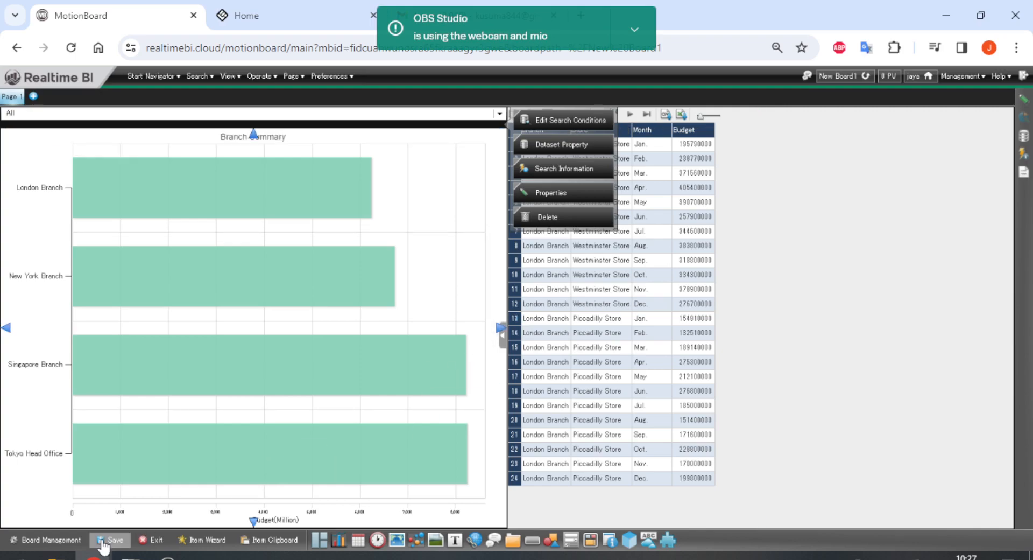
Step: Save the board definition of New Board1 and dismiss the notice
mouse_move(298, 287)
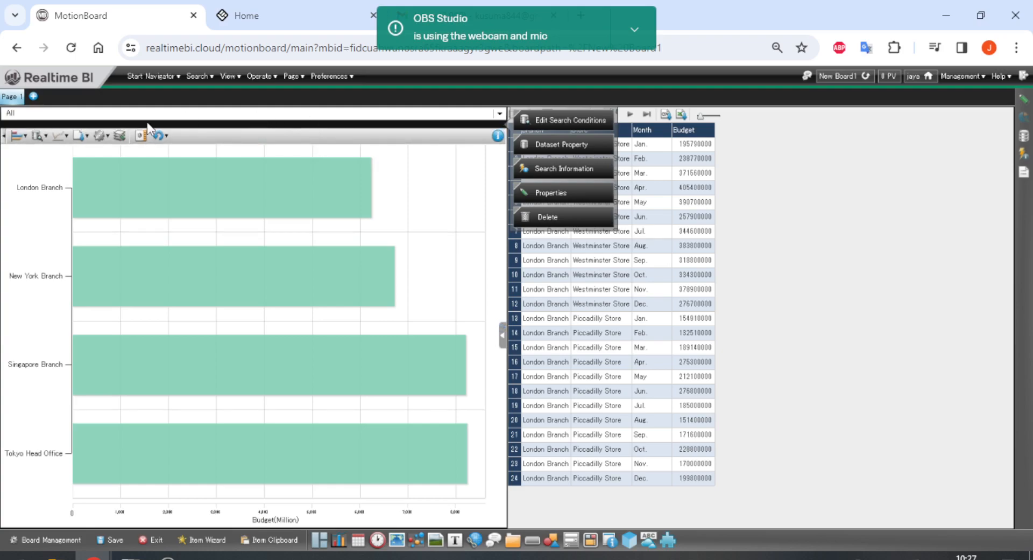
click(124, 539)
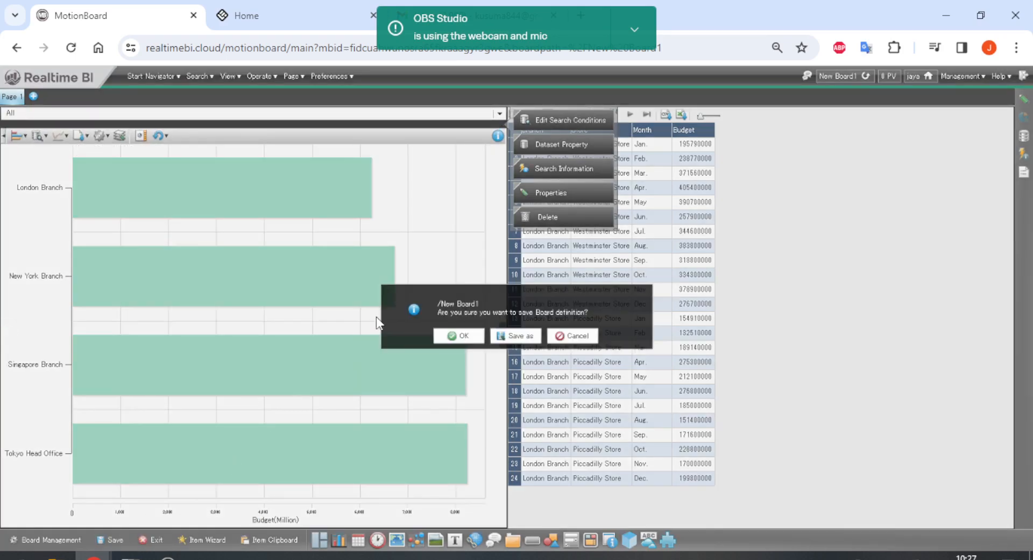
click(444, 338)
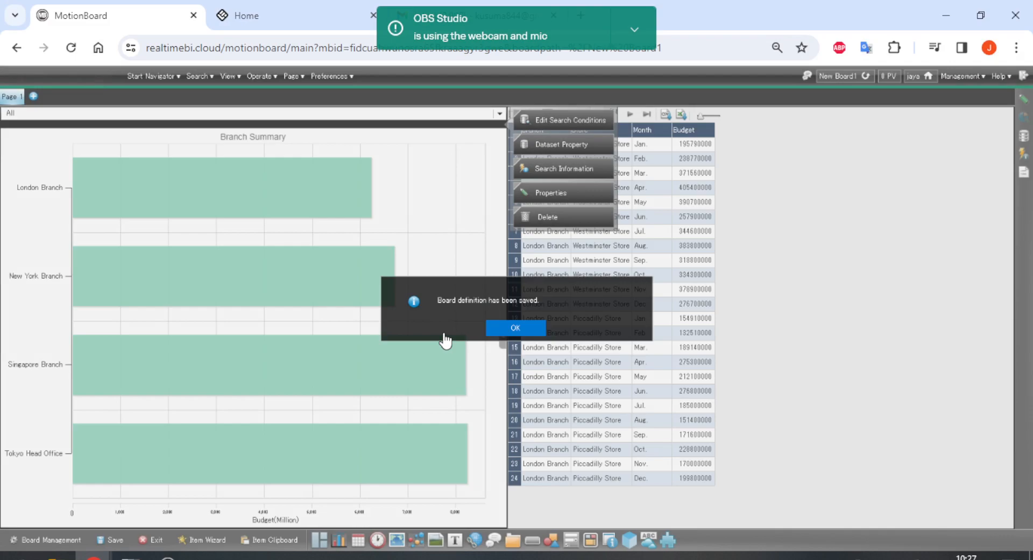
click(515, 327)
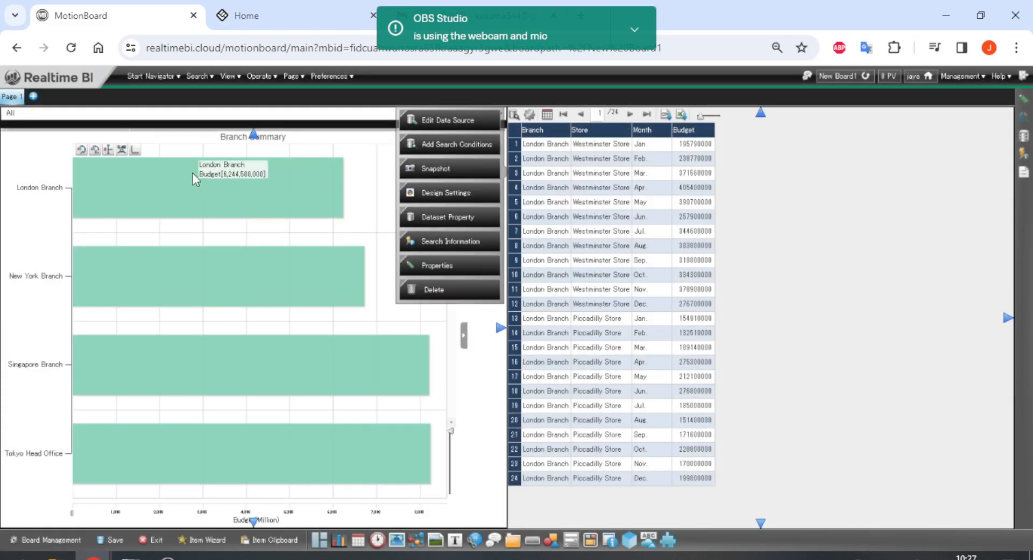
Step: Delete the Branch combo box search item from above the Branch Summary chart
mouse_move(571, 150)
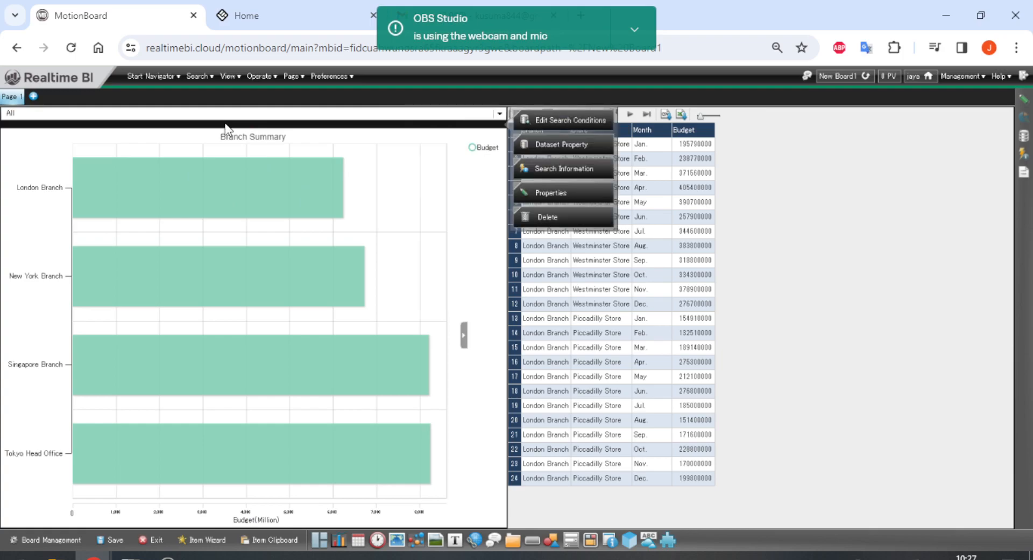
click(593, 221)
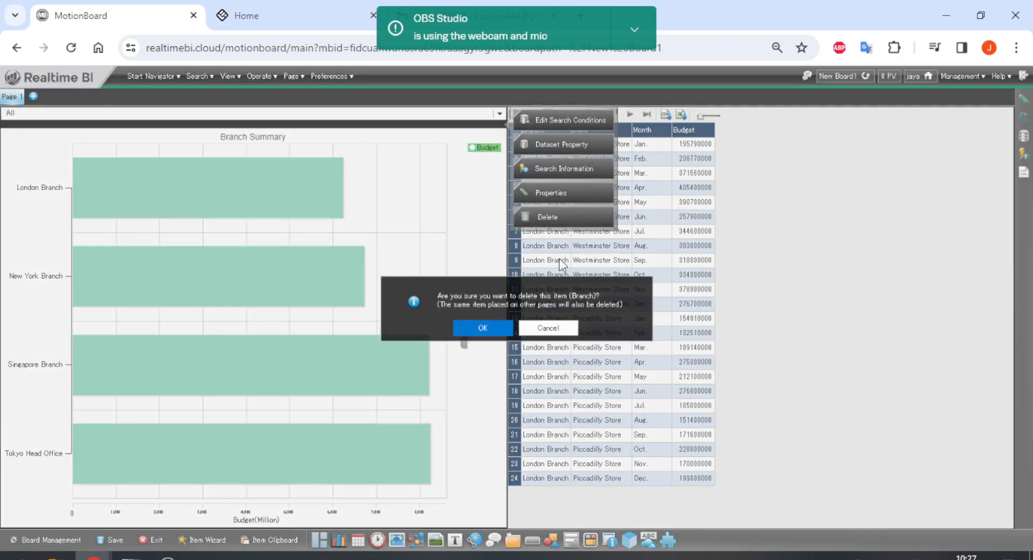
click(507, 330)
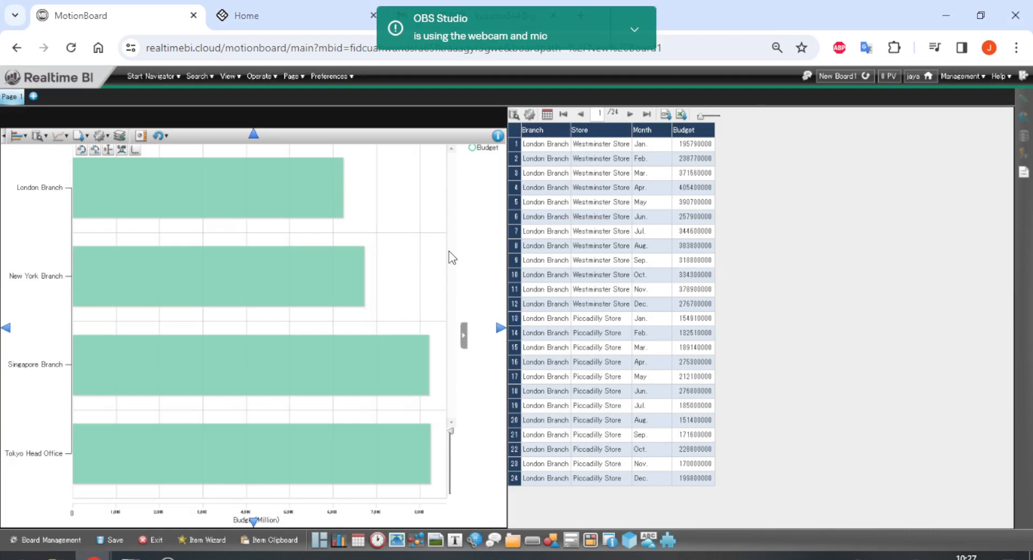
Step: Set the Branch search value method to Radio Button in the bar chart's data source and accept the search and data source settings
click(581, 138)
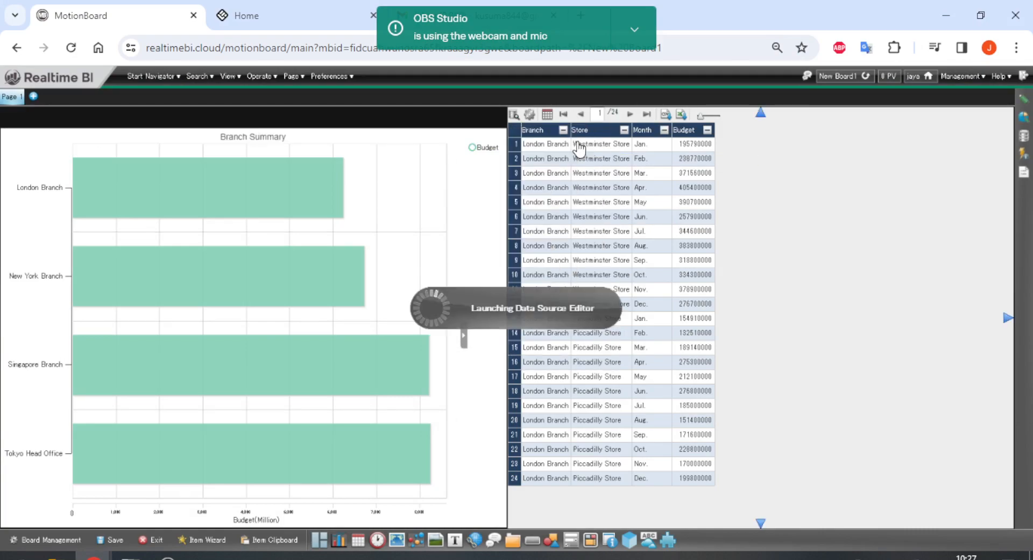
click(596, 132)
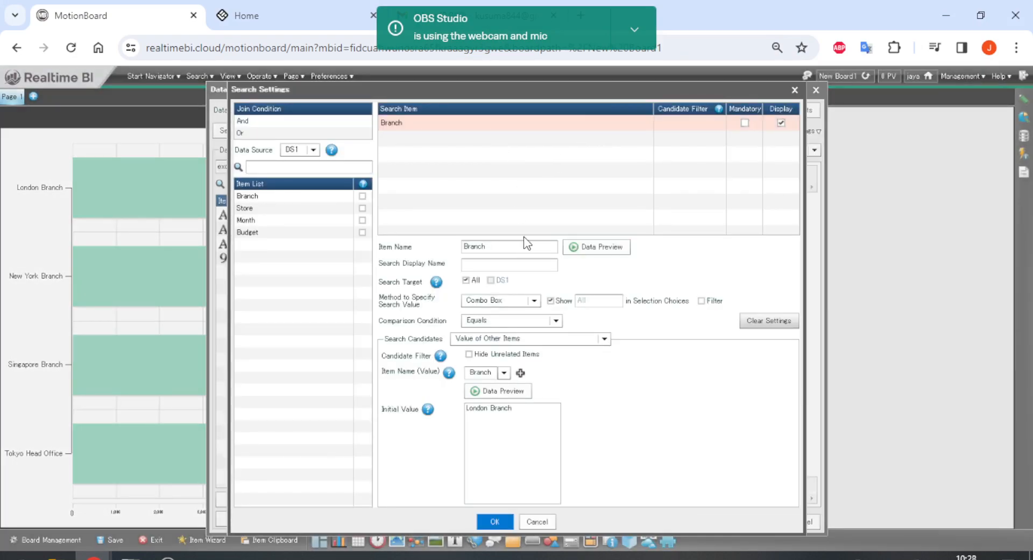
click(525, 300)
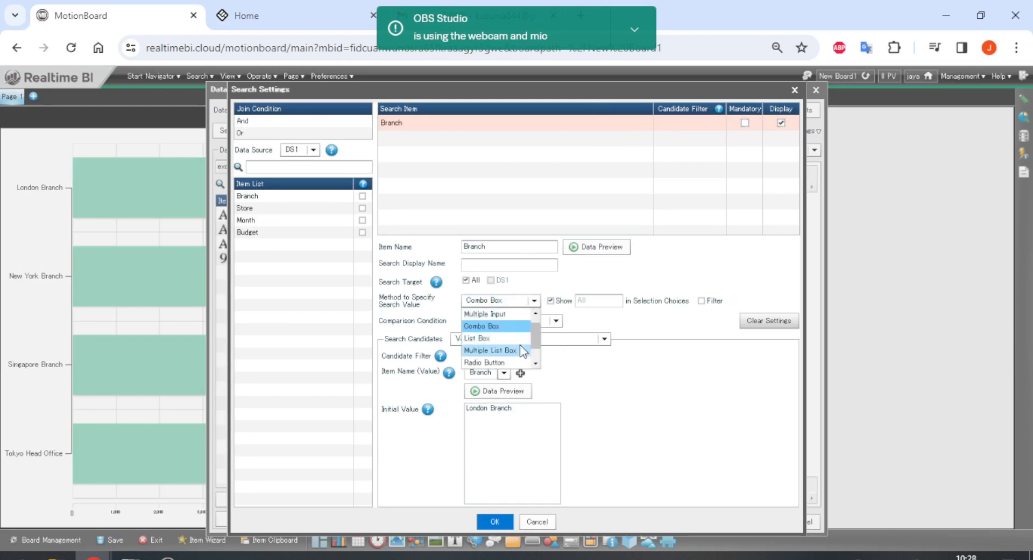
click(514, 361)
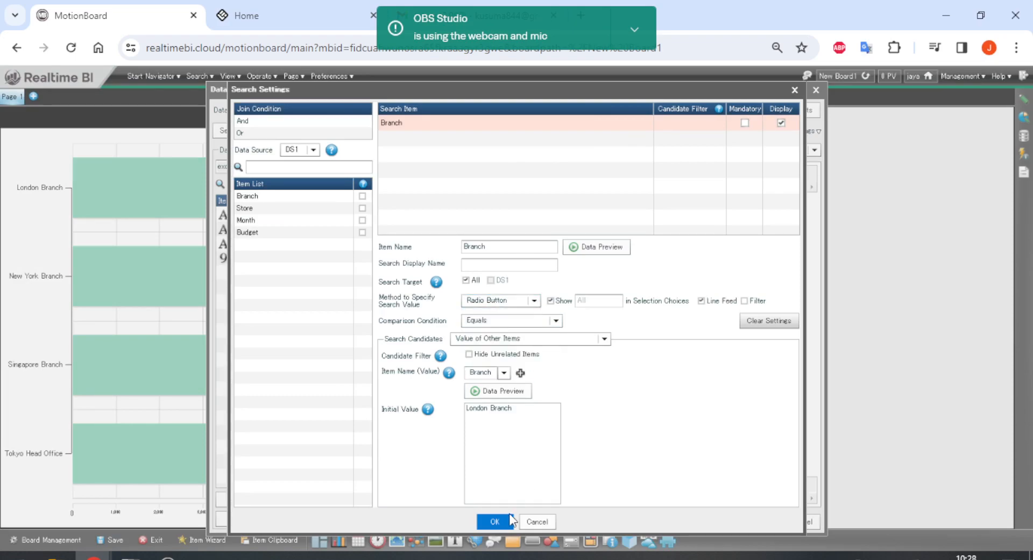
click(494, 521)
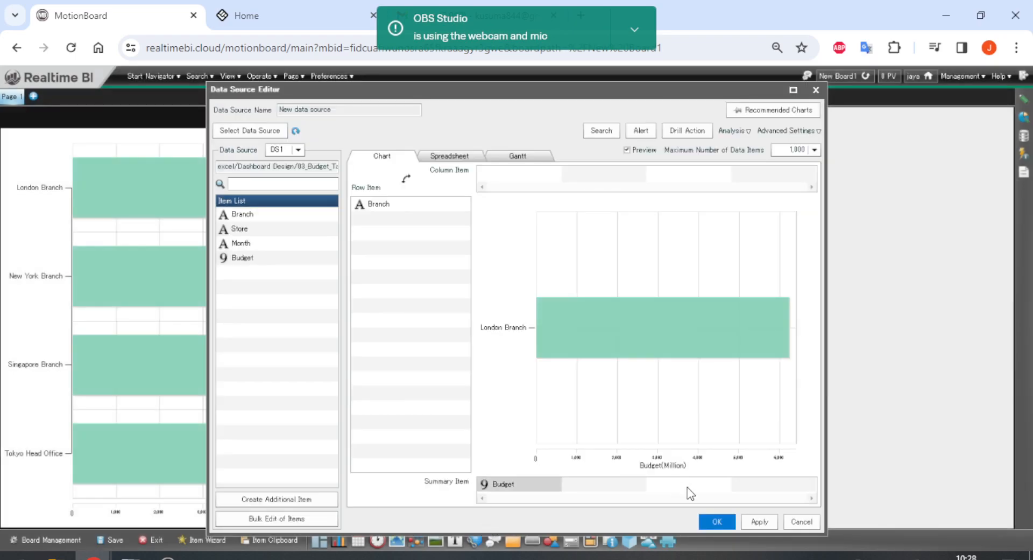
click(717, 520)
Step: Place the defined Branch radio button search condition of the bar chart as a search component above the Branch Summary chart
click(529, 114)
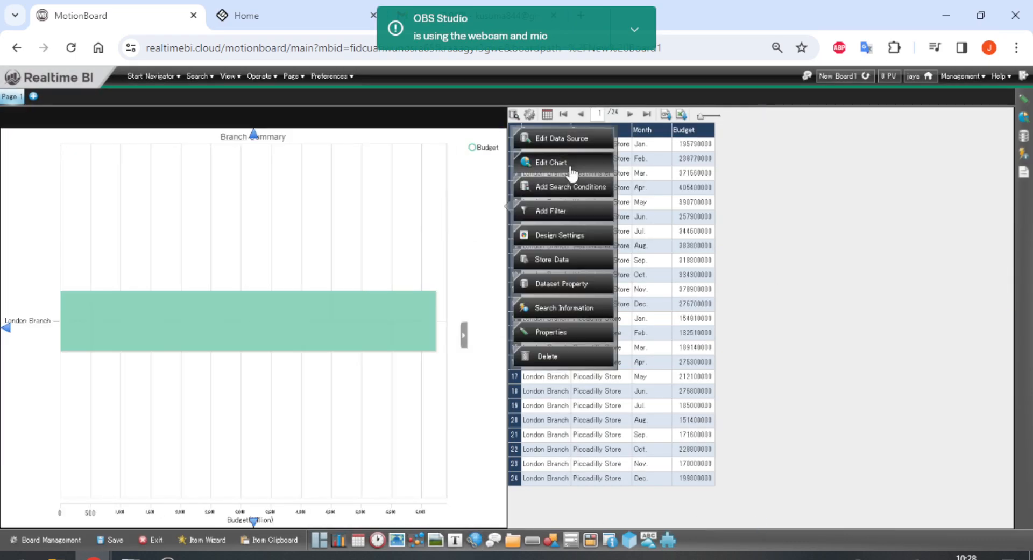
click(579, 188)
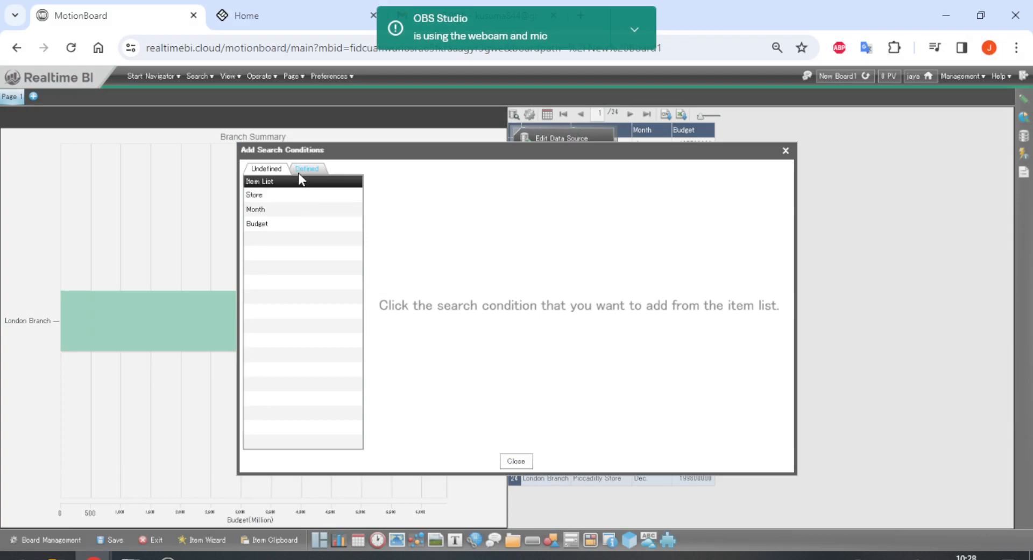
click(306, 169)
click(285, 195)
click(584, 442)
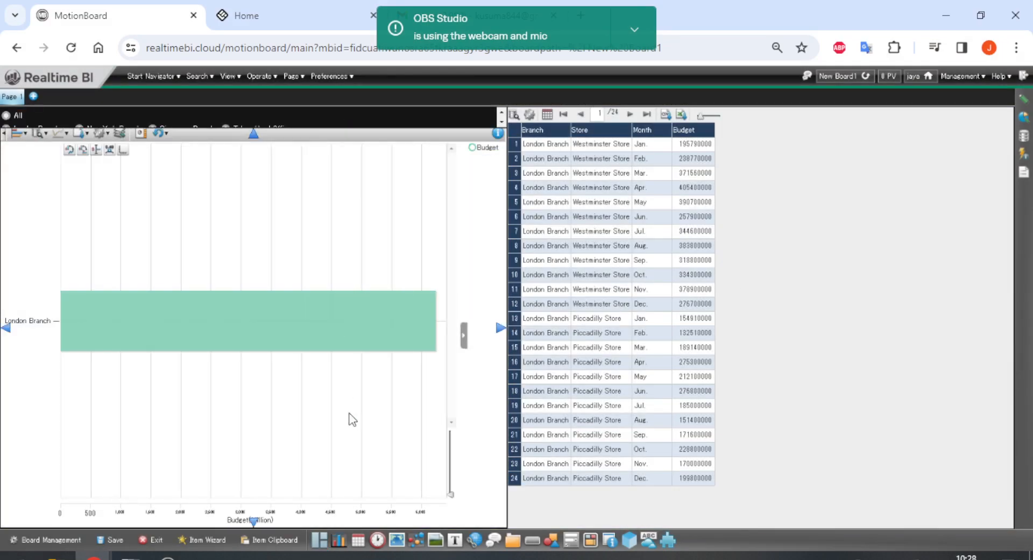
Step: Increase the height of the search area above the chart to fit all Branch radio buttons, and filter the chart by Singapore Branch
click(320, 539)
drag(336, 127, 360, 138)
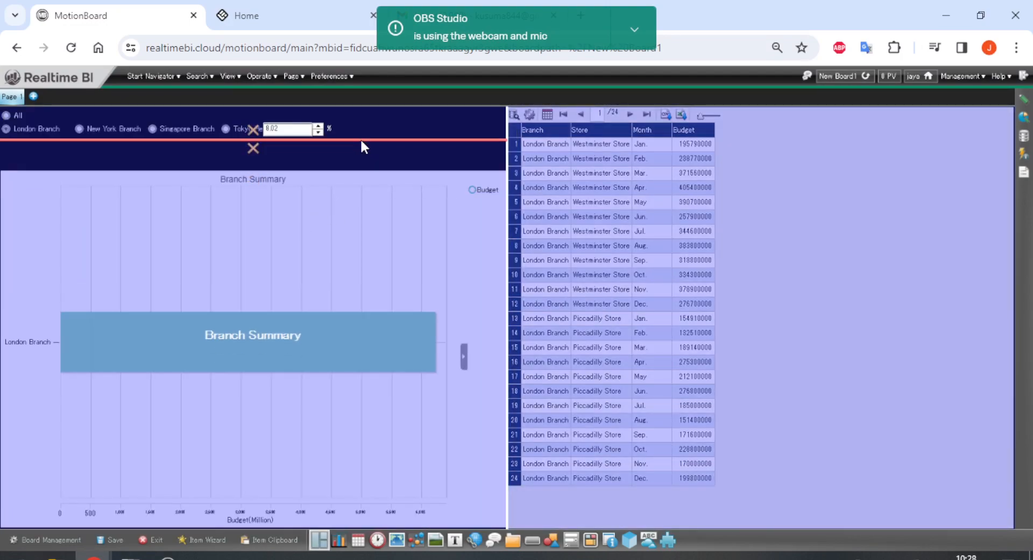
click(326, 530)
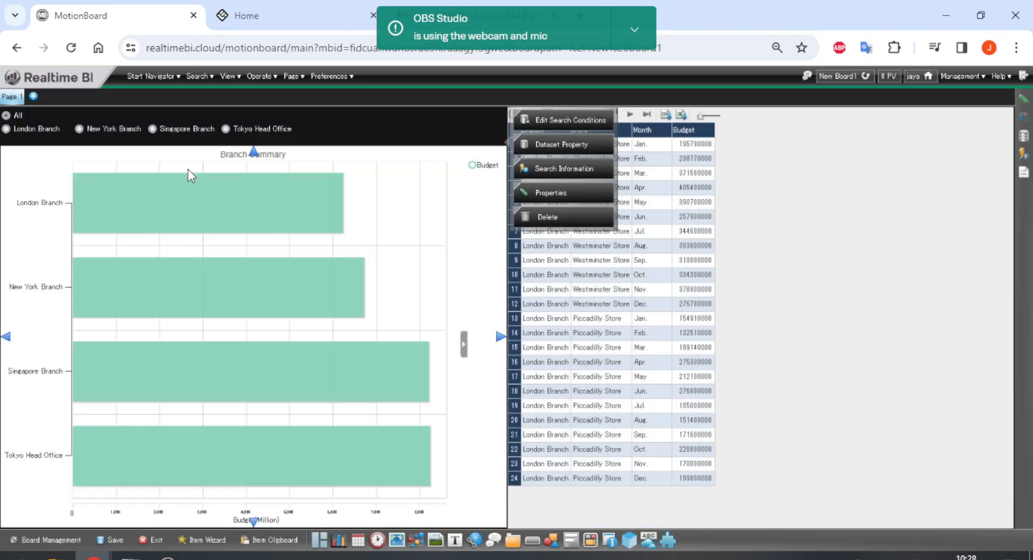
click(156, 128)
Step: Review the search conditions of the second New data source, used by the spreadsheet, and close them unchanged
click(208, 76)
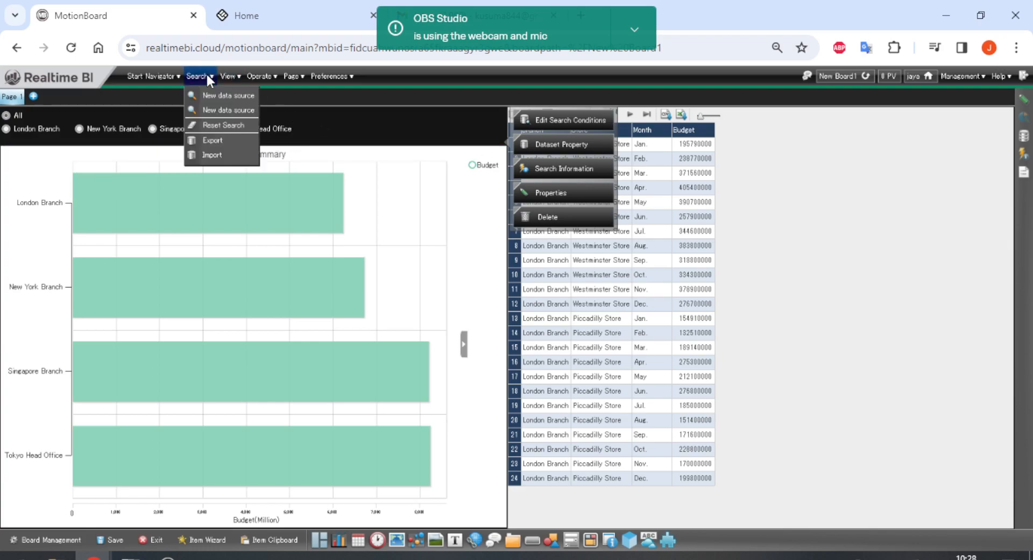
click(204, 110)
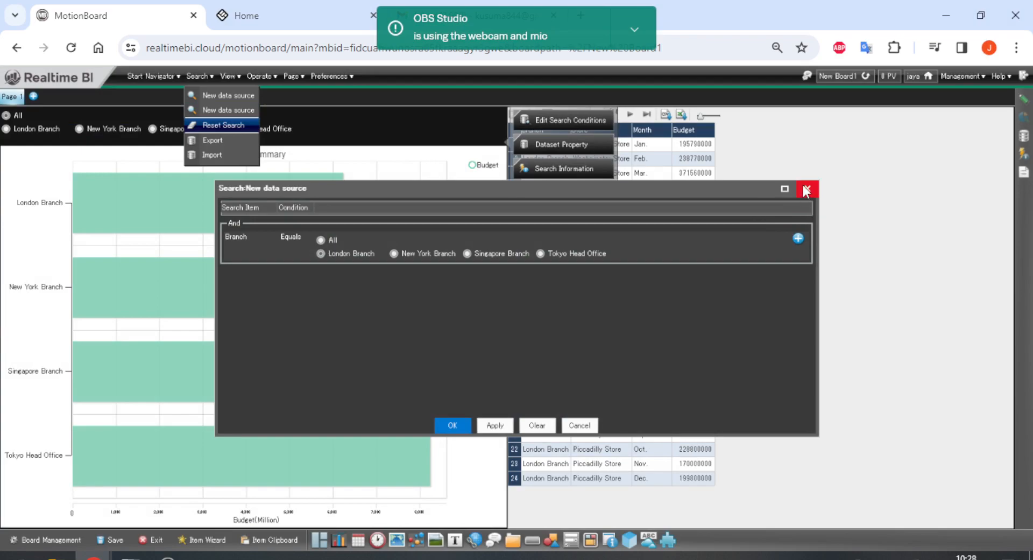
click(806, 189)
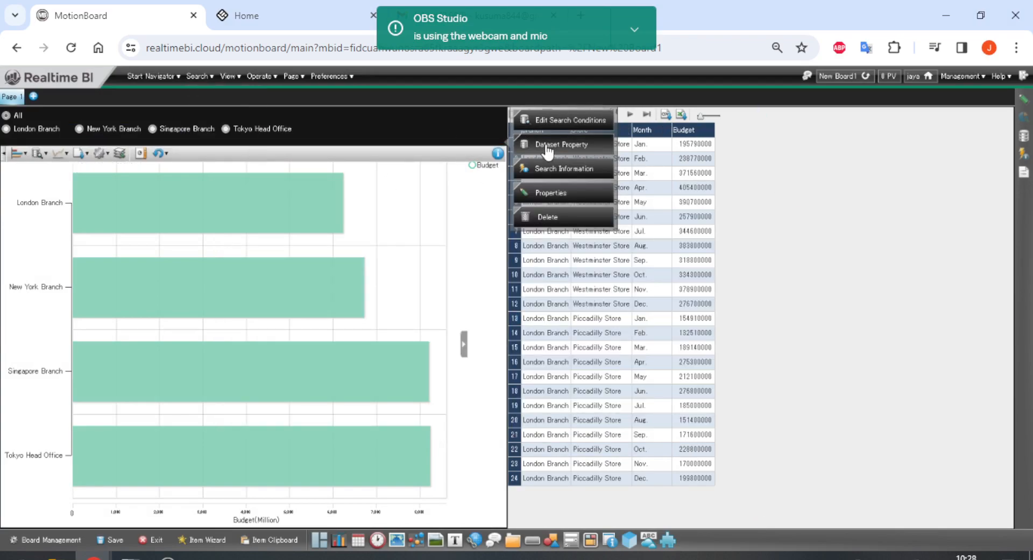
Step: Delete the Branch radio button search component above the Branch Summary chart and confirm the deletion
click(548, 216)
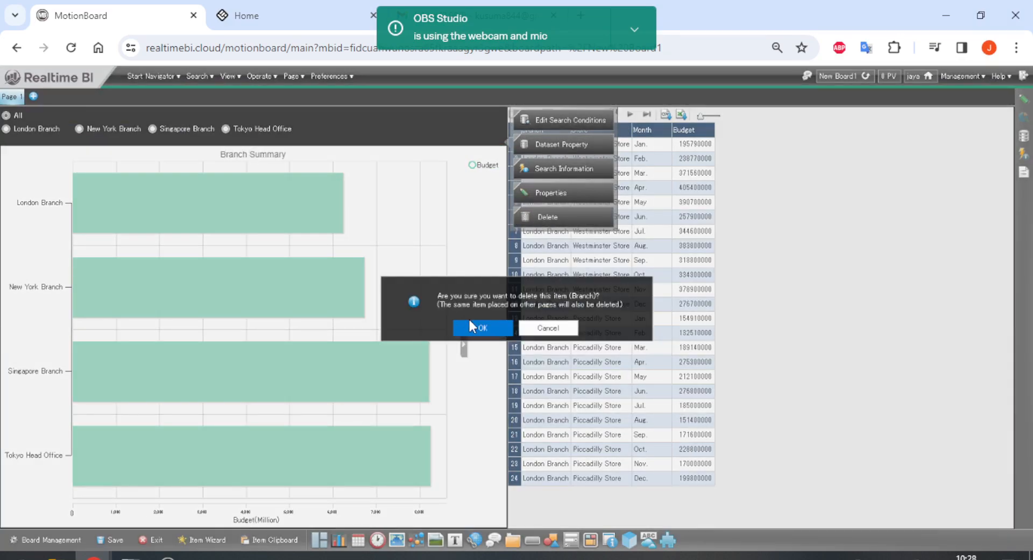
click(482, 327)
mouse_move(507, 222)
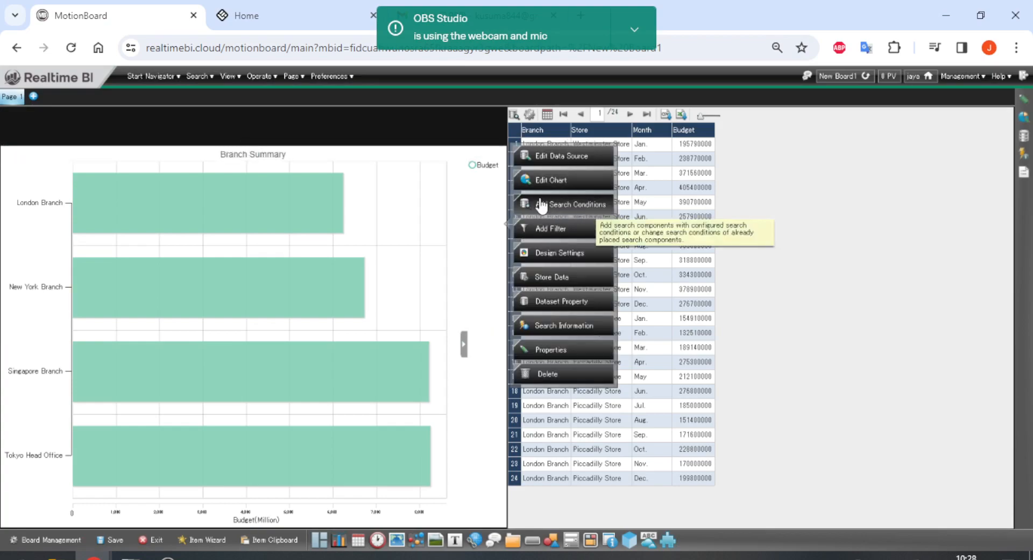
Step: Place the Branch search item from the second New data source's search conditions into the empty area above the chart
click(194, 79)
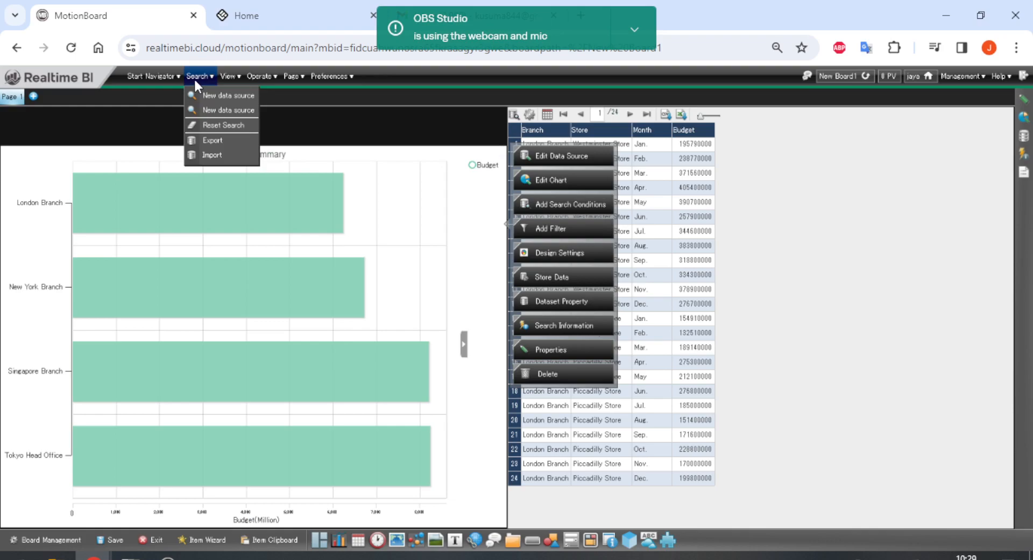
click(216, 111)
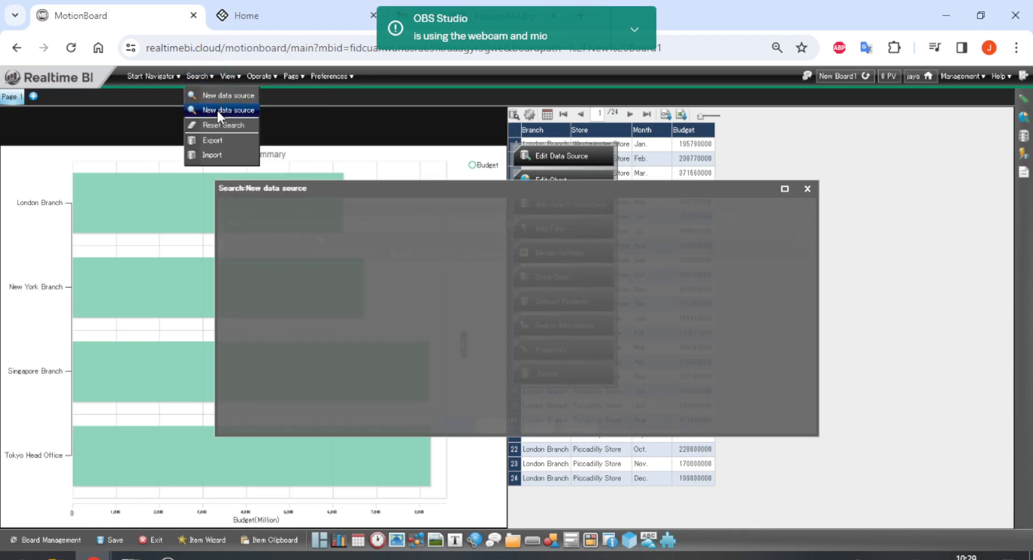
drag(797, 240, 323, 120)
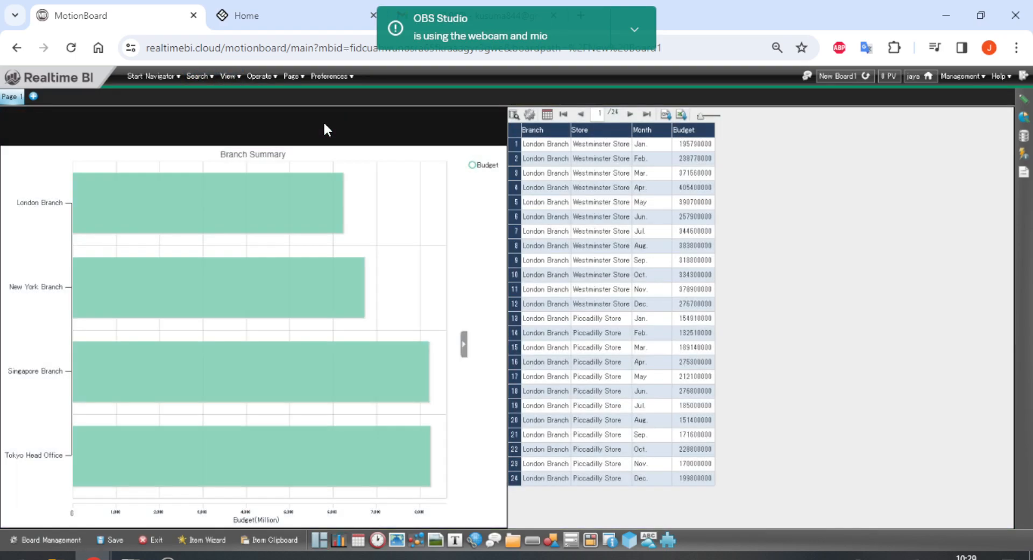
Step: Filter the spreadsheet by Tokyo Head Office with the placed Branch radio buttons, and delete that search component
click(234, 136)
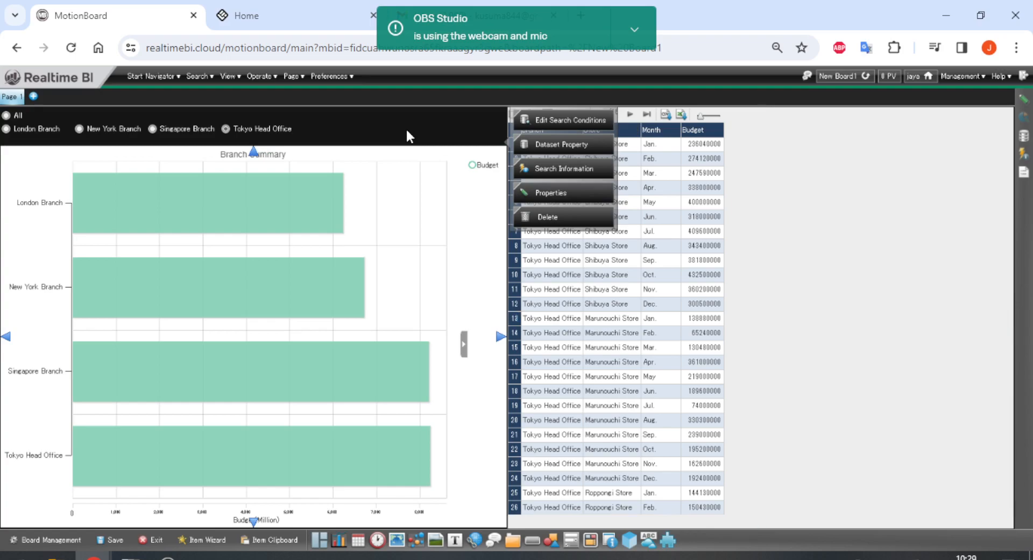
click(592, 217)
click(490, 334)
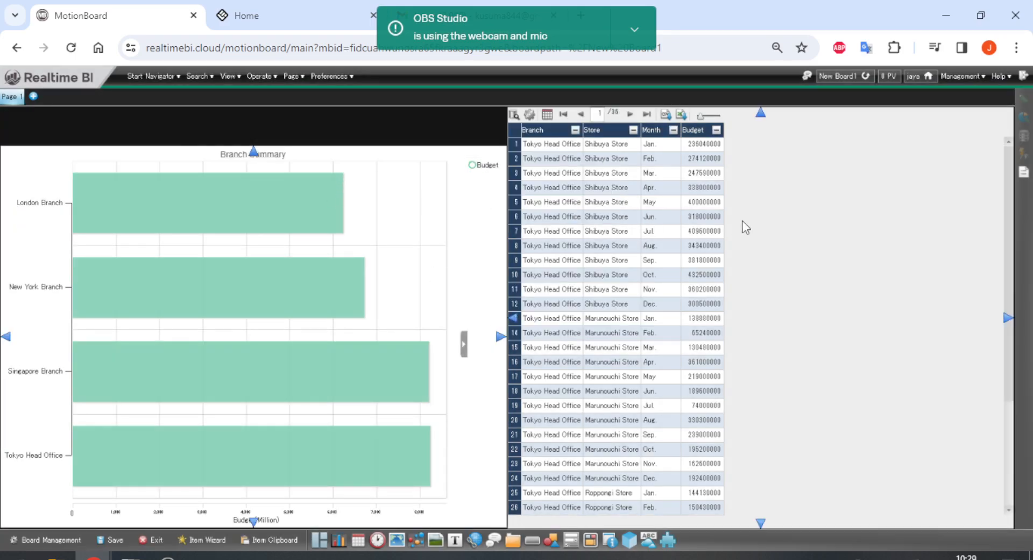
Step: Place the Branch search item from the first New data source's search conditions into the empty area above the chart
click(208, 77)
click(211, 95)
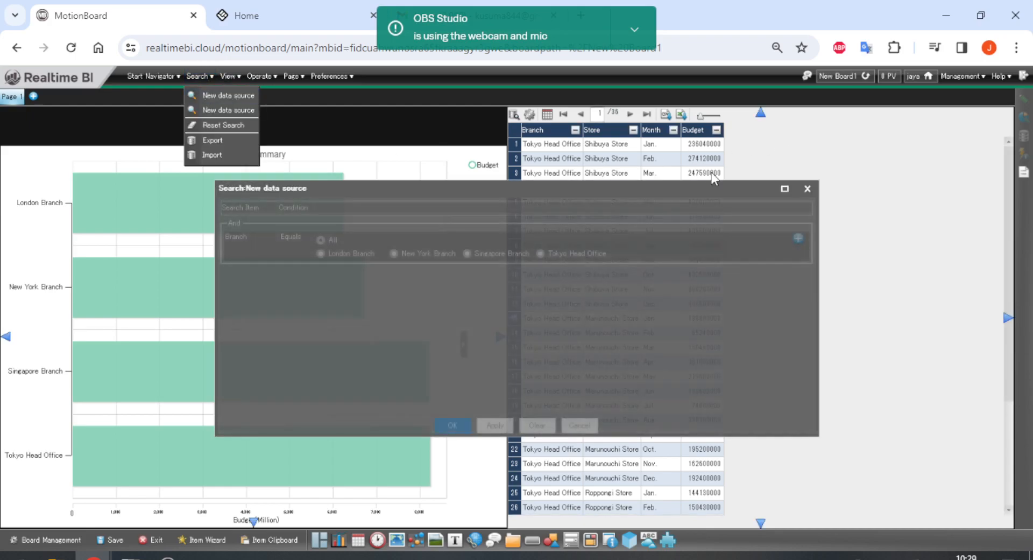
click(796, 239)
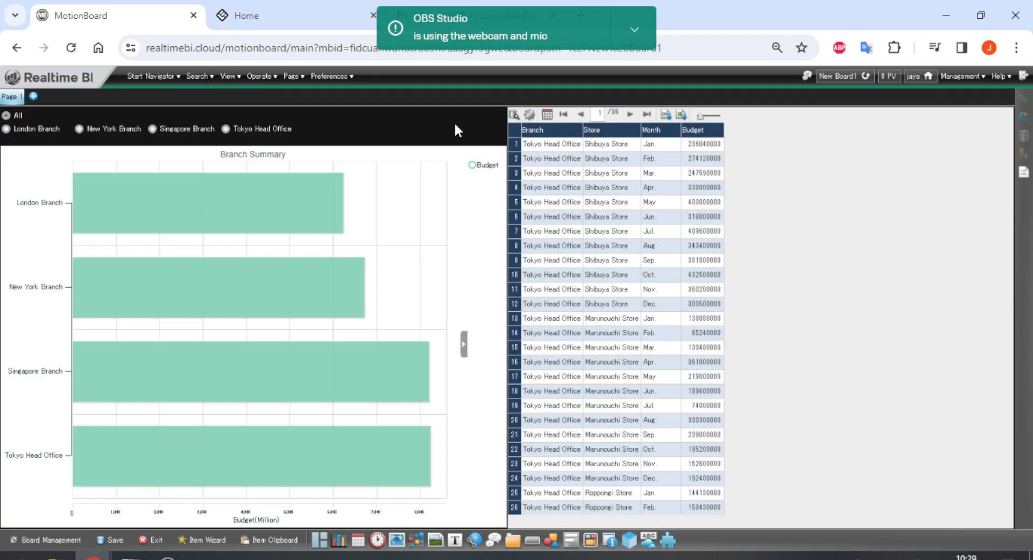
Step: Test the Branch radio buttons on the bar chart with Singapore Branch, and return the selection to All
click(195, 129)
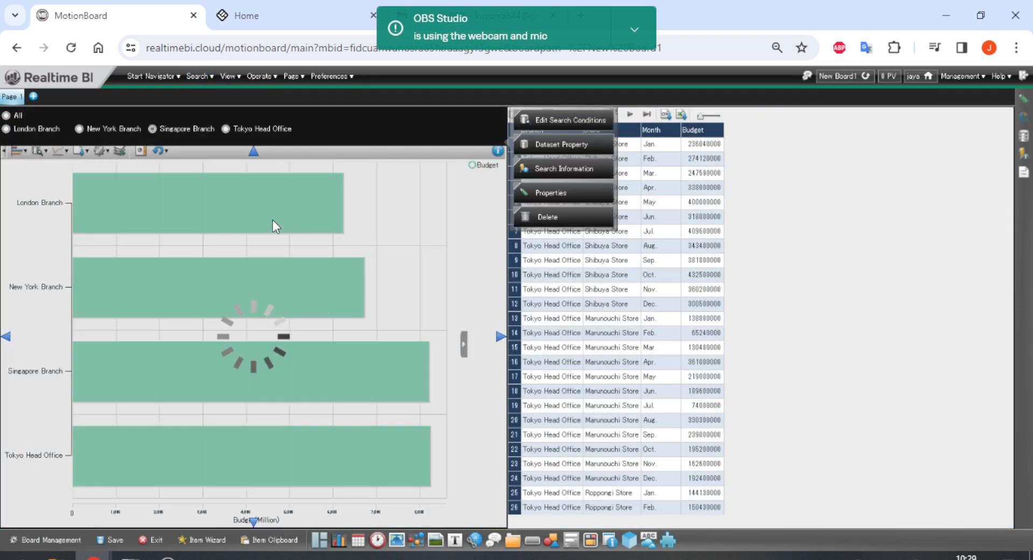
click(18, 114)
mouse_move(447, 201)
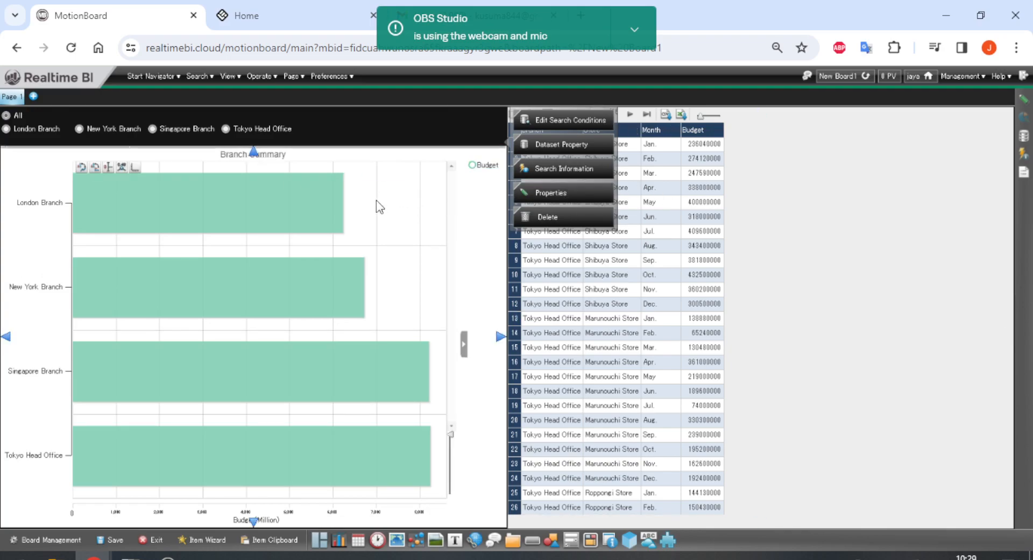
click(416, 266)
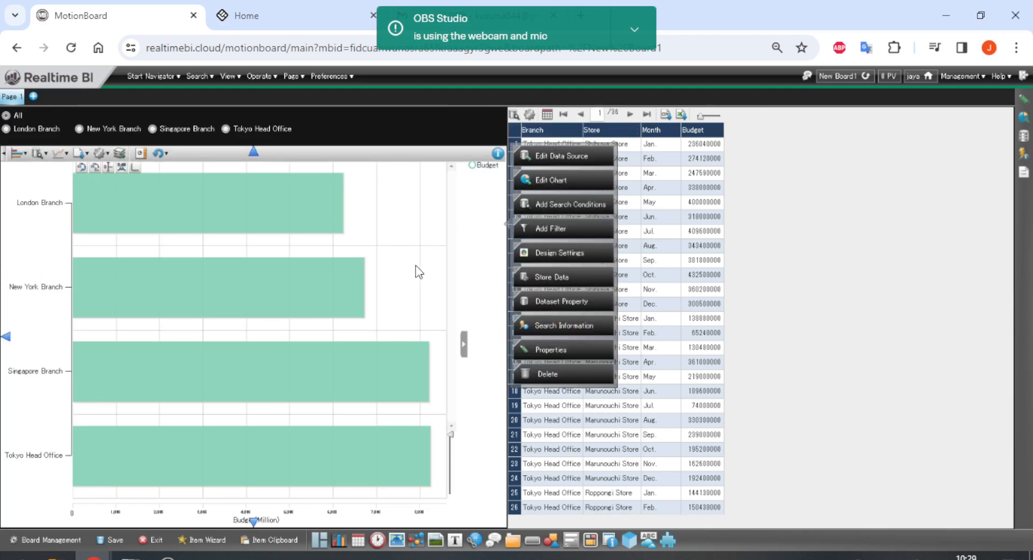
Step: Review the defined Branch search condition of the spreadsheet and close it without adding a component
click(744, 259)
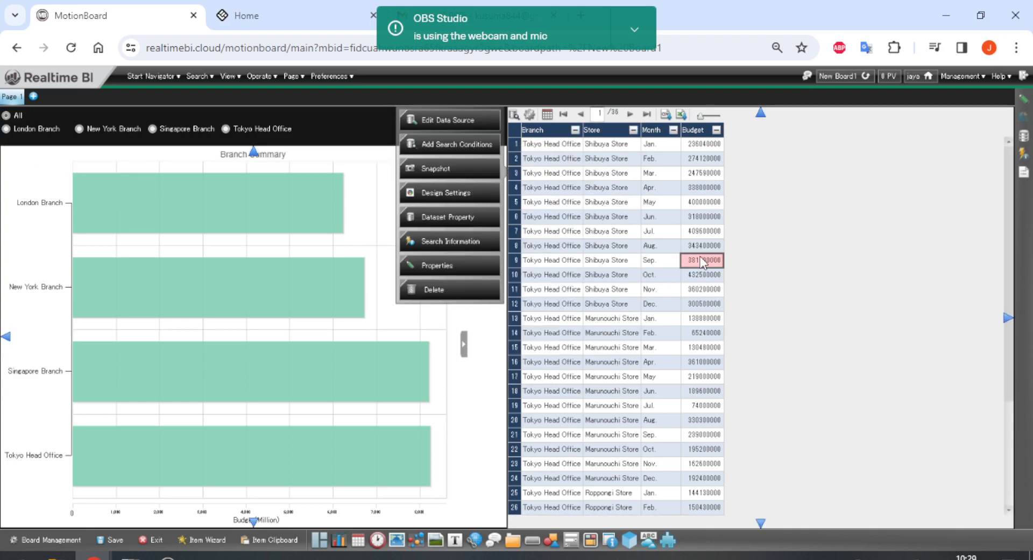
click(468, 148)
click(297, 167)
click(293, 195)
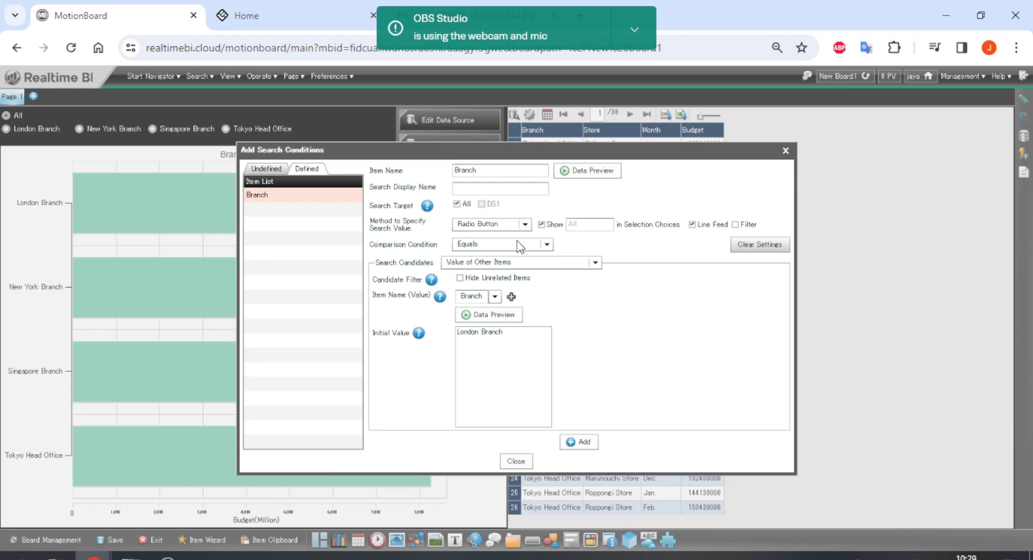
click(786, 151)
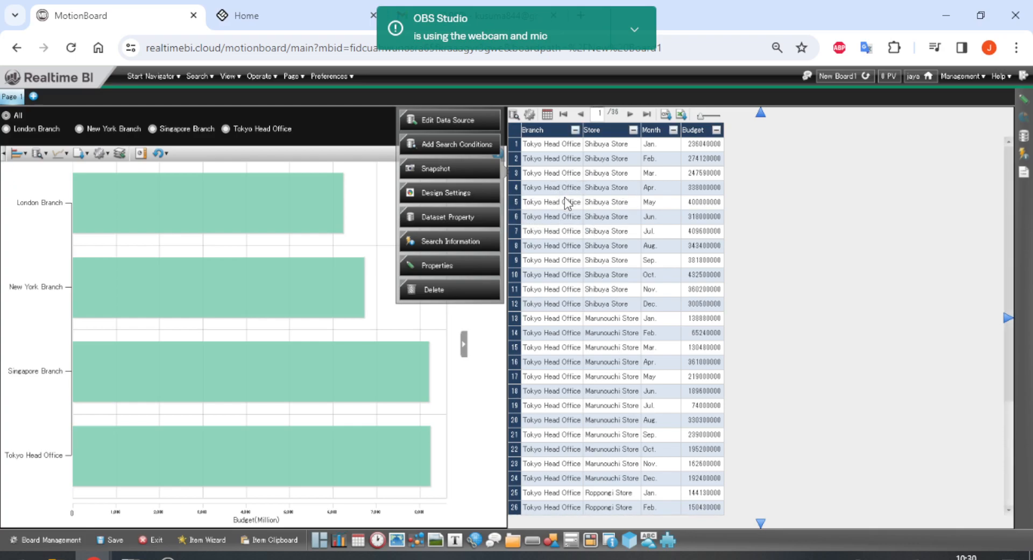
Step: Save the board definition with the Branch radio button search in place and dismiss the notice
click(321, 176)
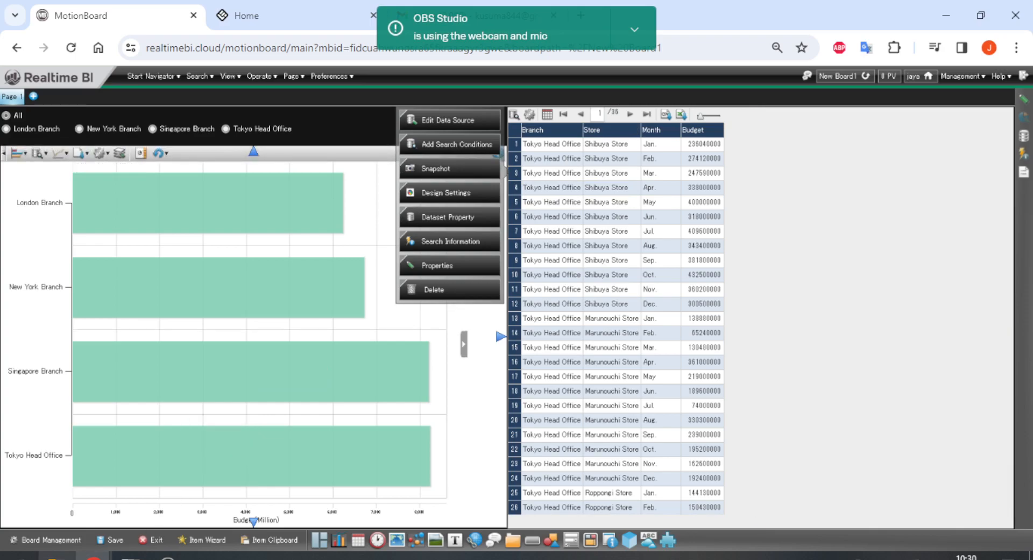
click(107, 542)
click(463, 335)
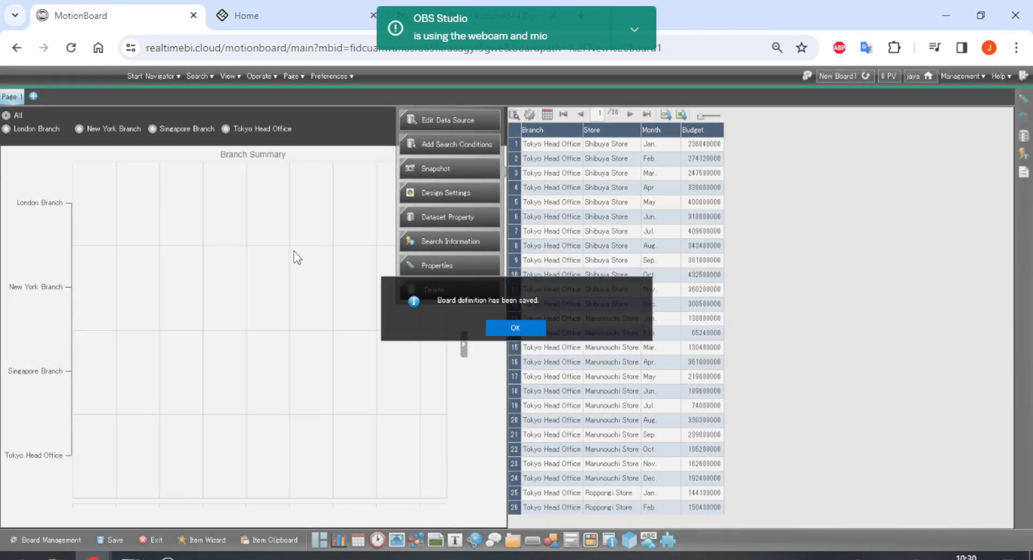
click(515, 327)
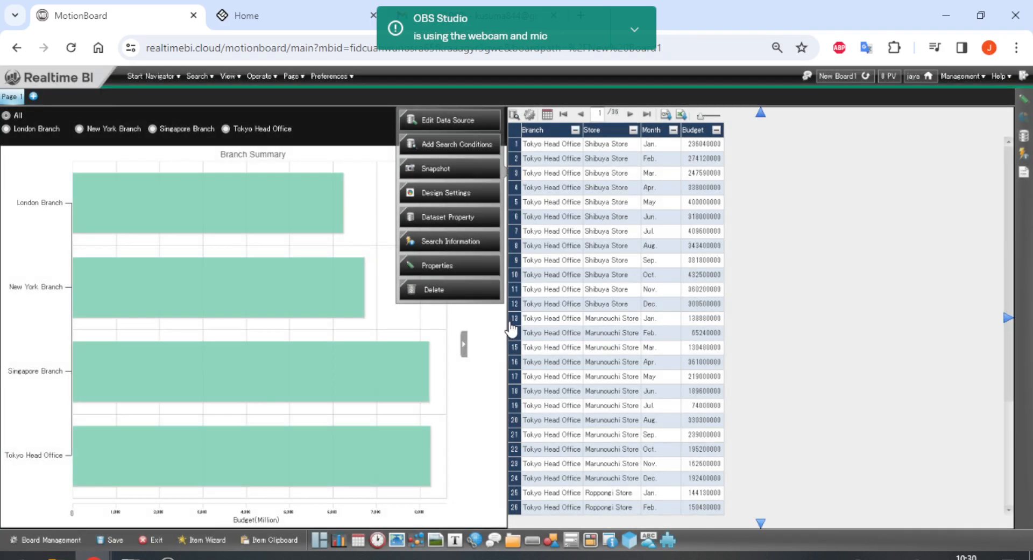
mouse_move(93, 200)
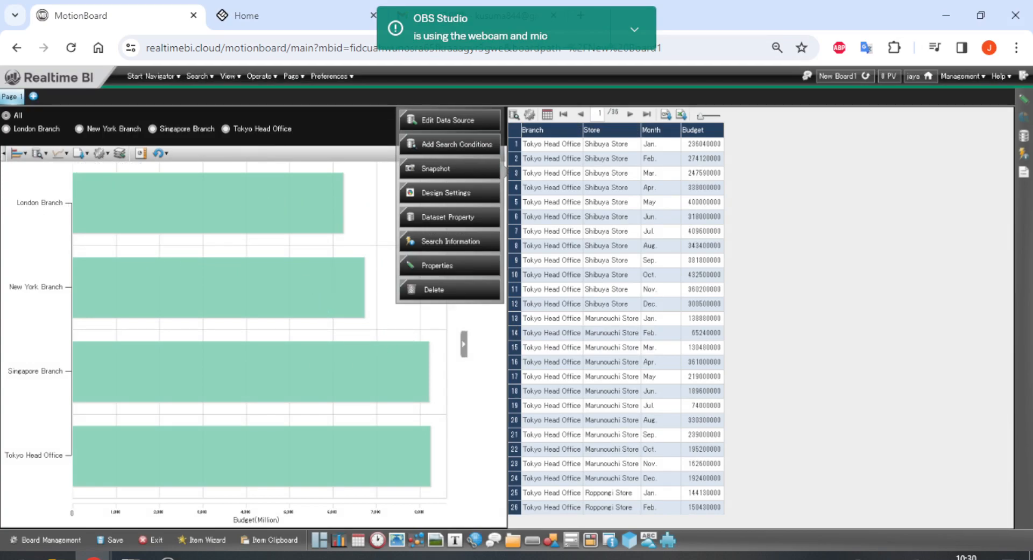